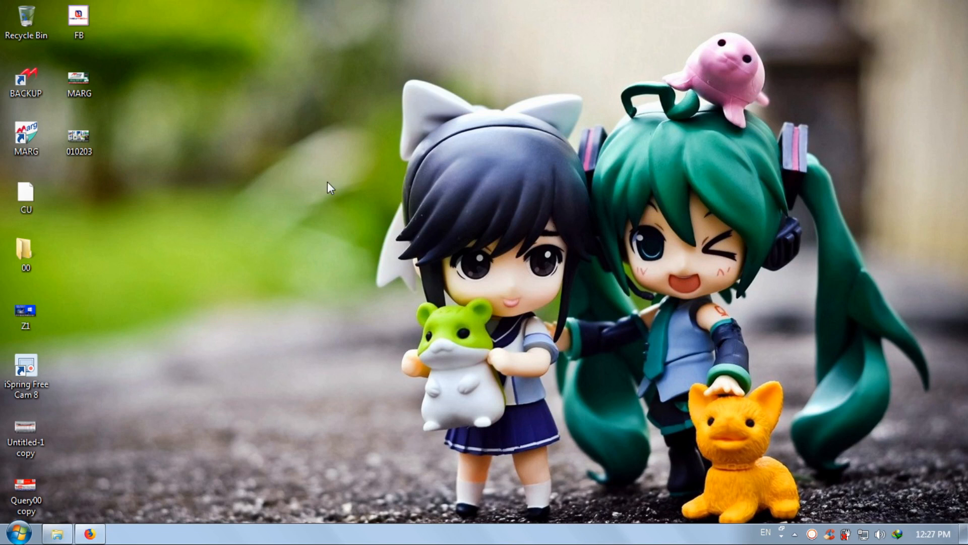
Select the MARG shortcut on the Windows desktop
click(26, 137)
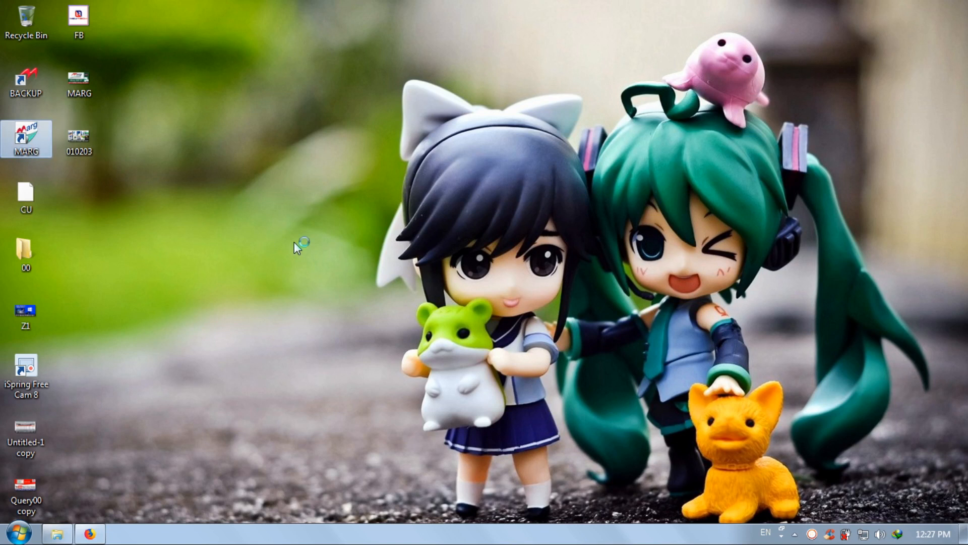
Launch Marg ERP 9+ from the selected shortcut and wait for the company list
key(Return)
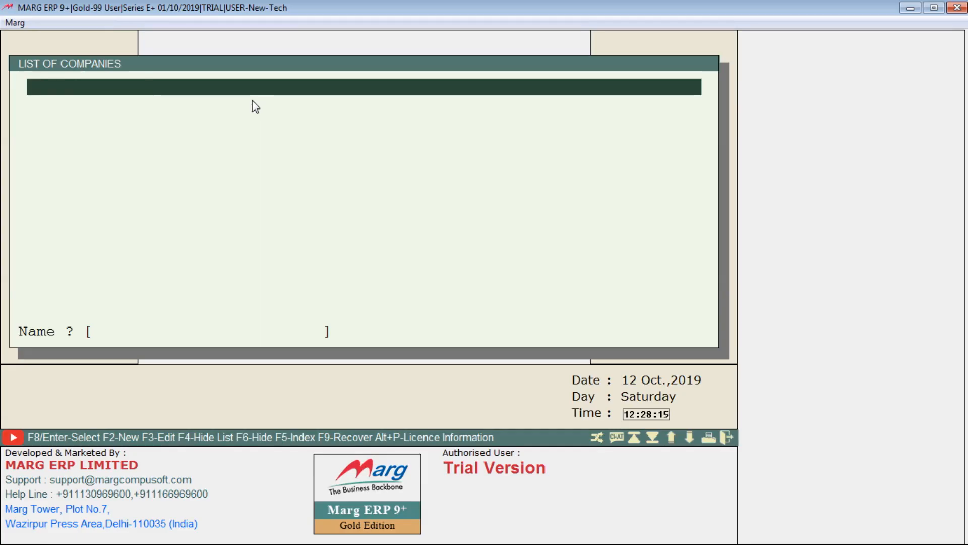
key(F2)
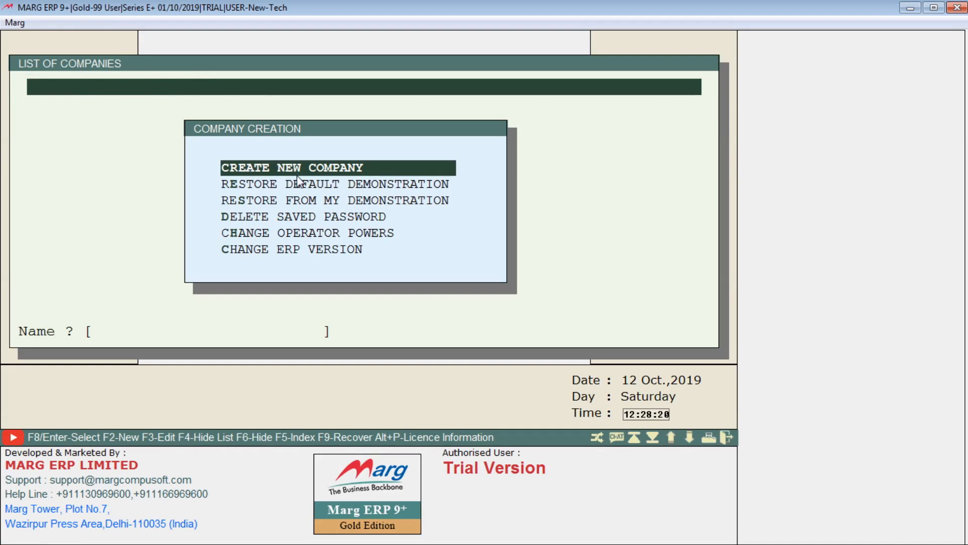
key(Down)
key(Return)
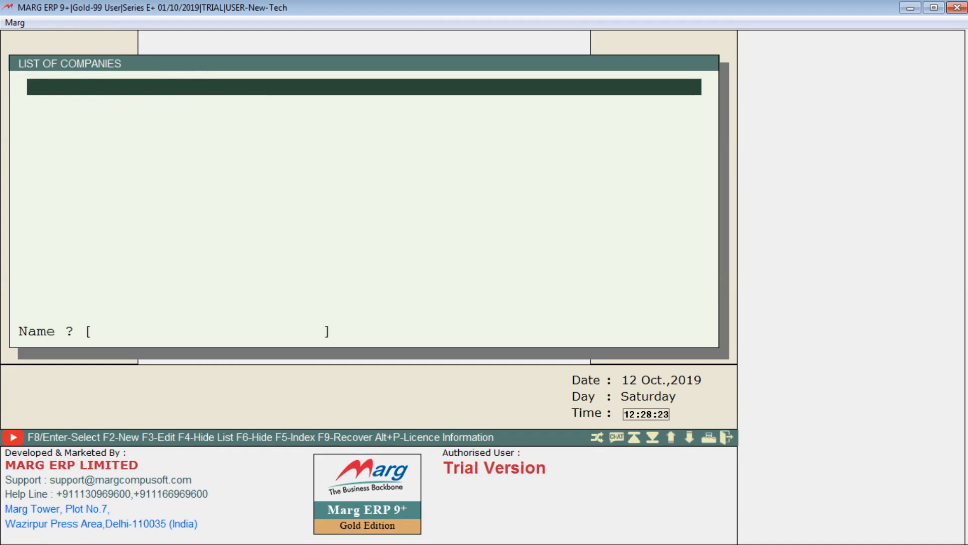
key(F2)
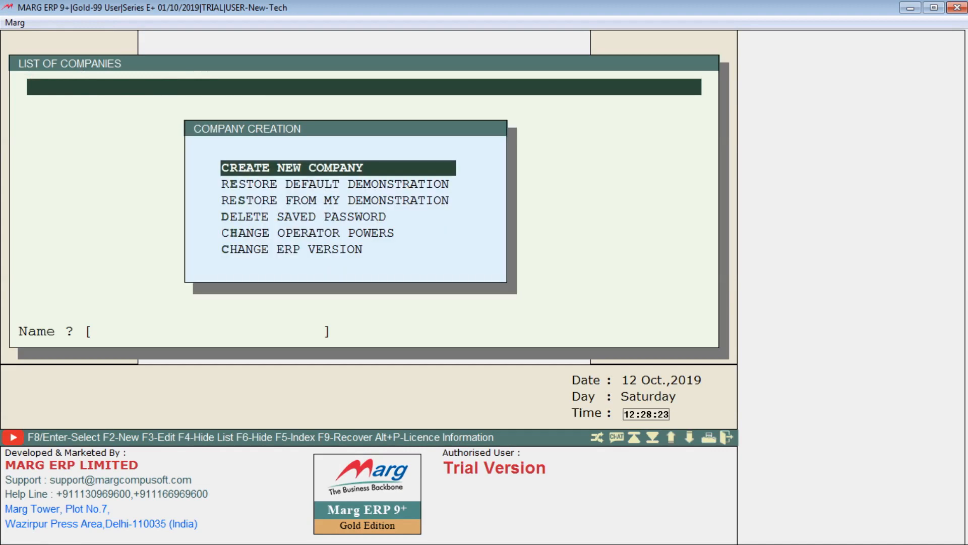
key(Down)
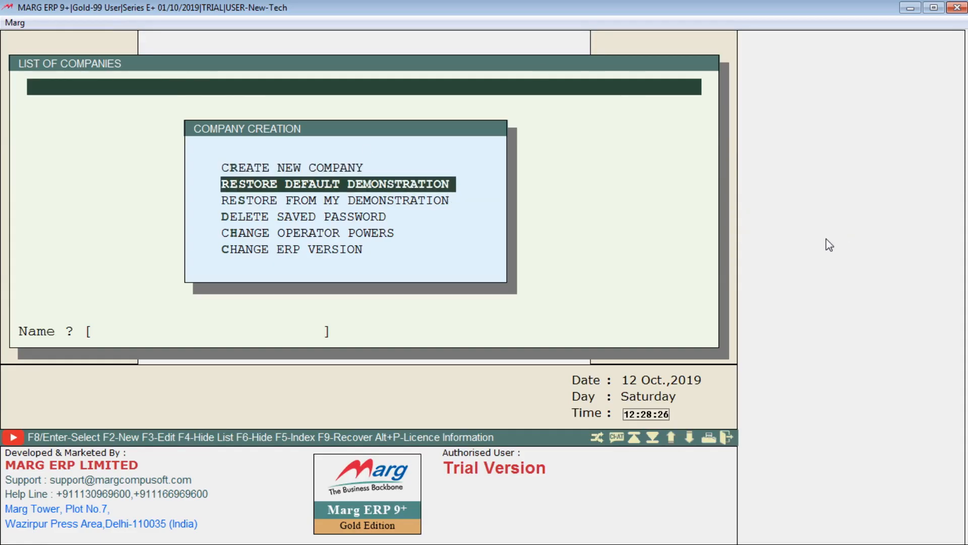
key(Return)
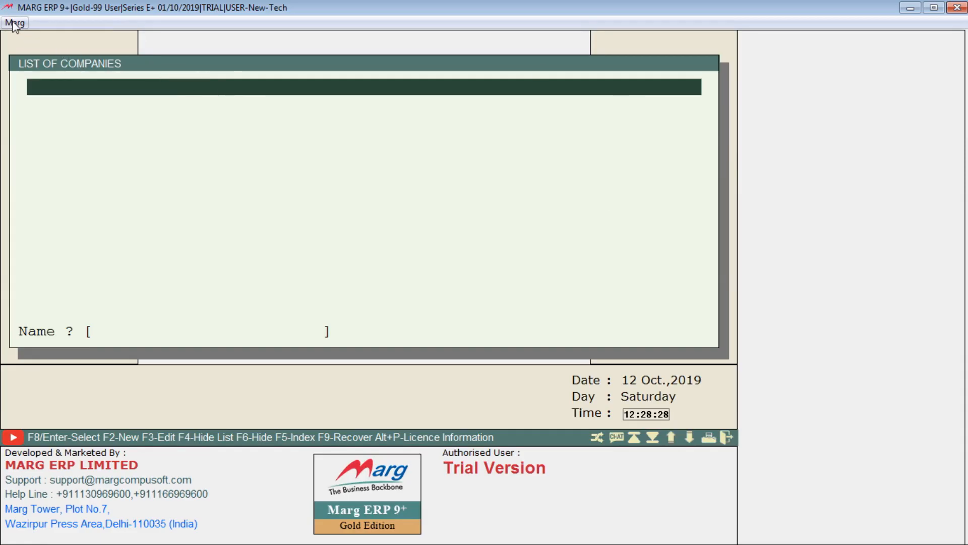
key(F2)
click(287, 250)
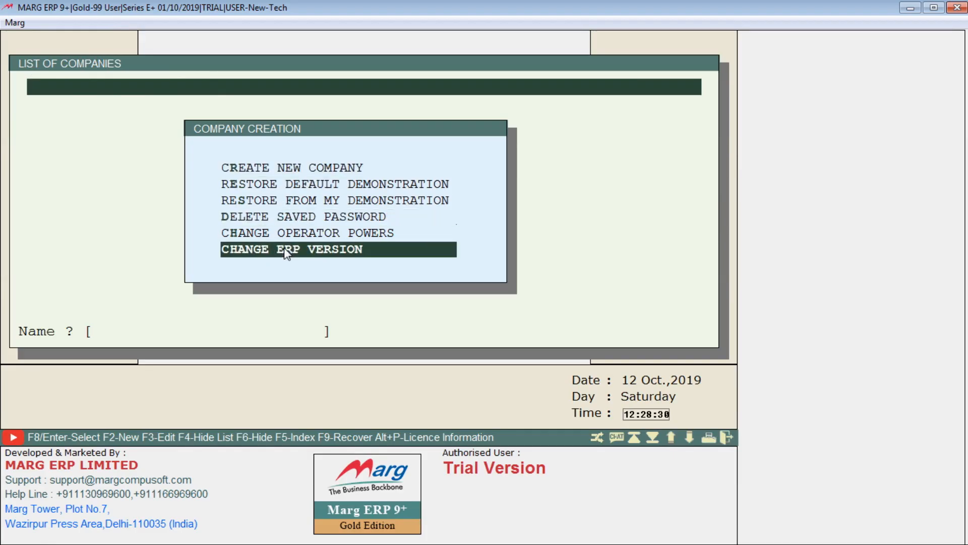
click(432, 230)
key(Up)
key(Up)
key(Return)
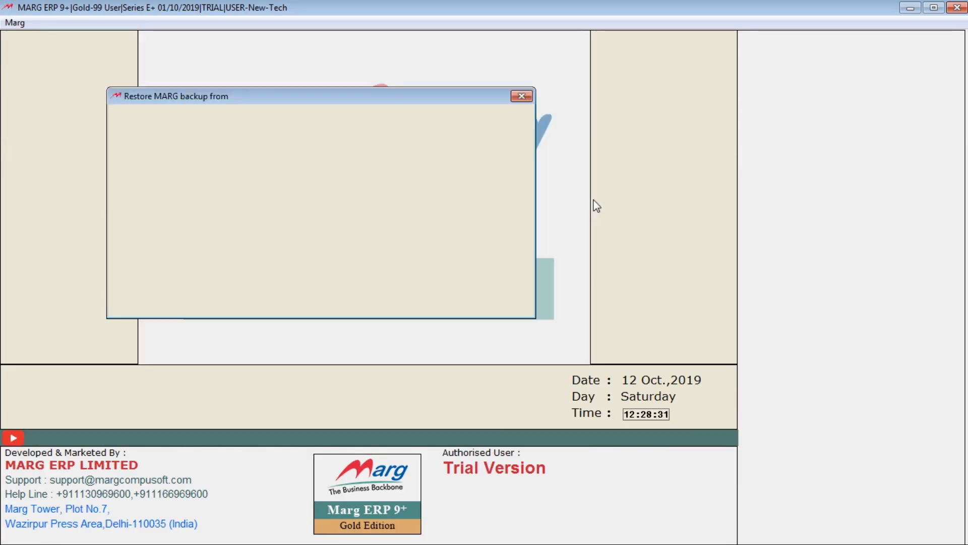
click(522, 96)
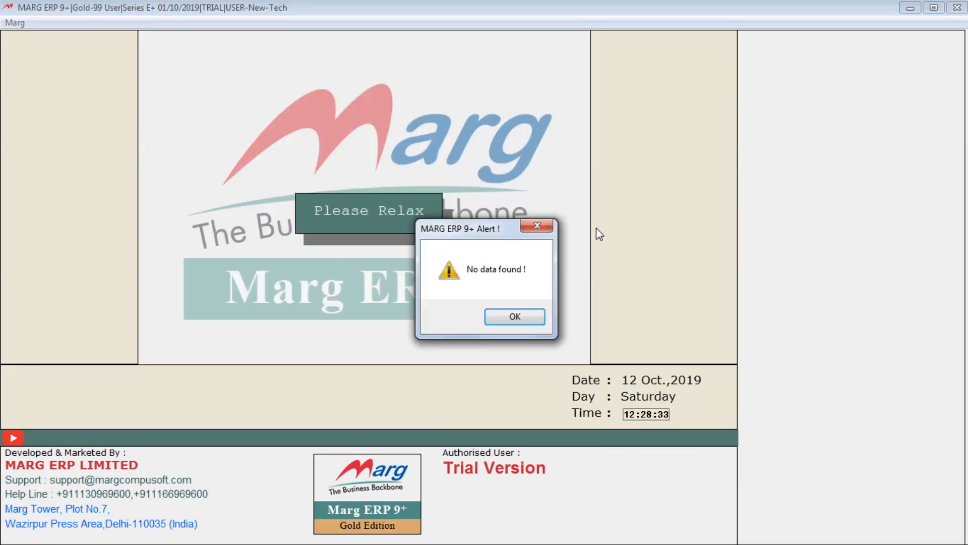
key(Return)
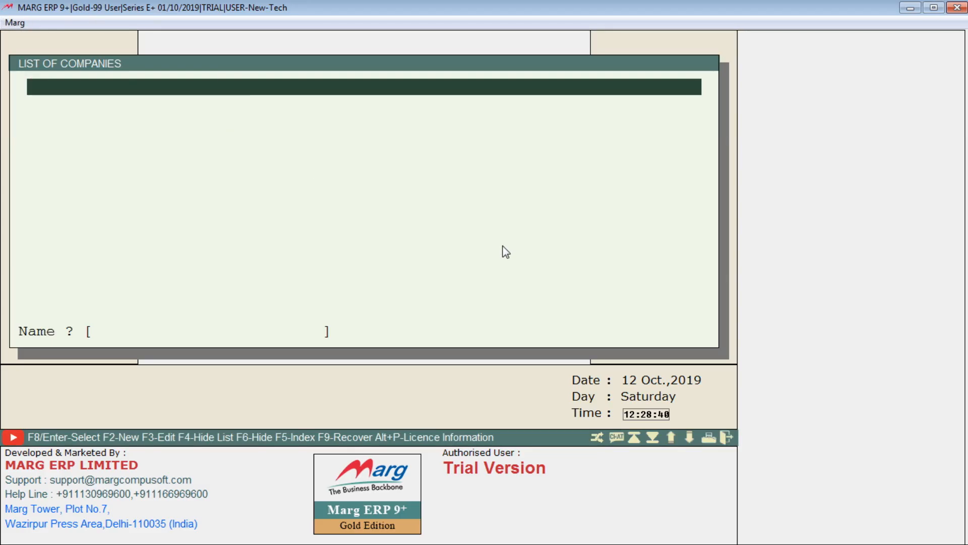
key(F2)
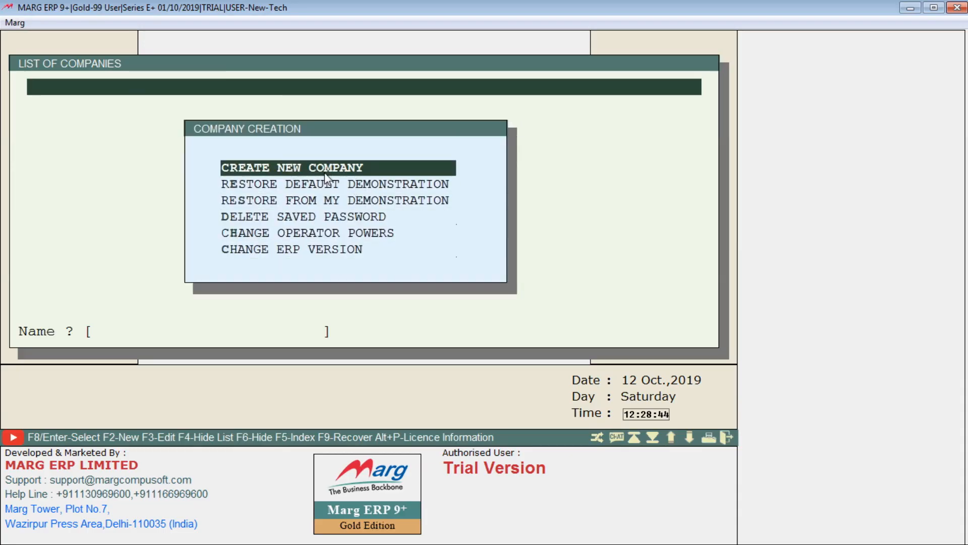
Review the Company Creation menu options, from restore default demonstration to change ERP version
click(368, 183)
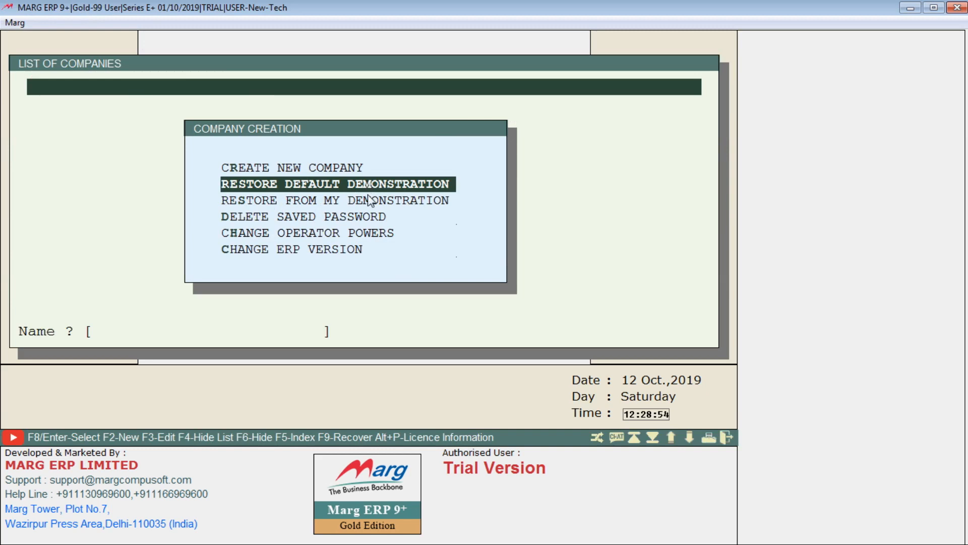
click(369, 204)
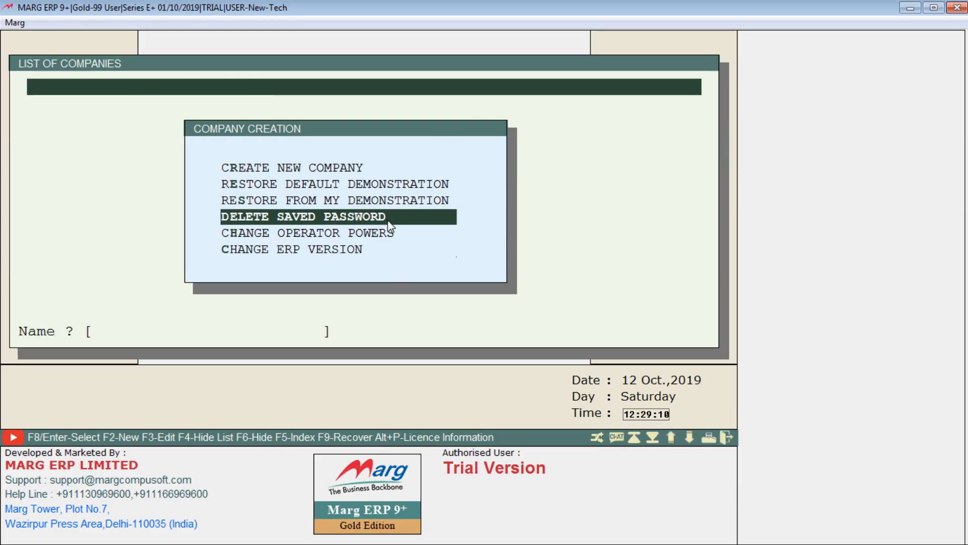
click(401, 234)
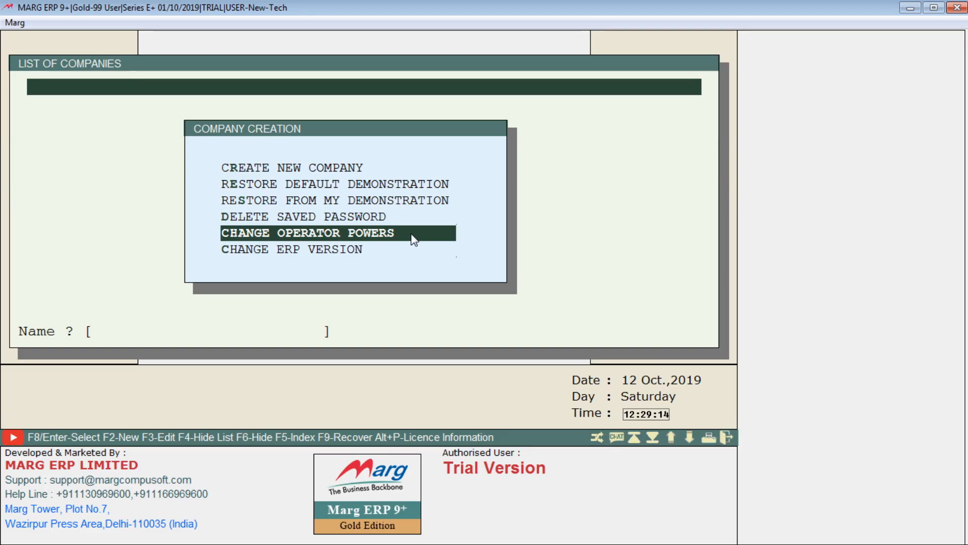
click(402, 252)
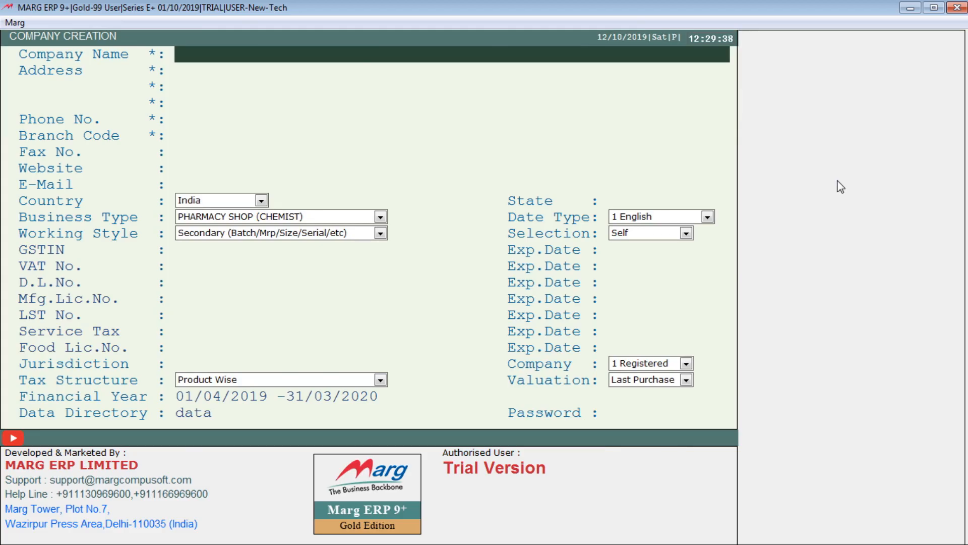
Enter 'New-Tech Pvt. Ltd.' as the company name
text(n)
key(BackSpace)
text(New-y)
key(BackSpace)
text(Tech )
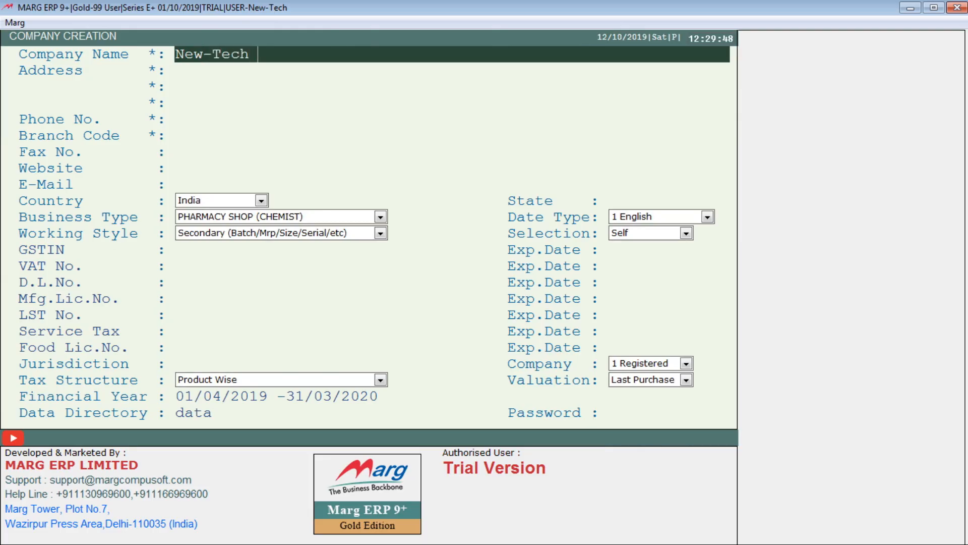
text(Pvt. Ltd.)
key(Return)
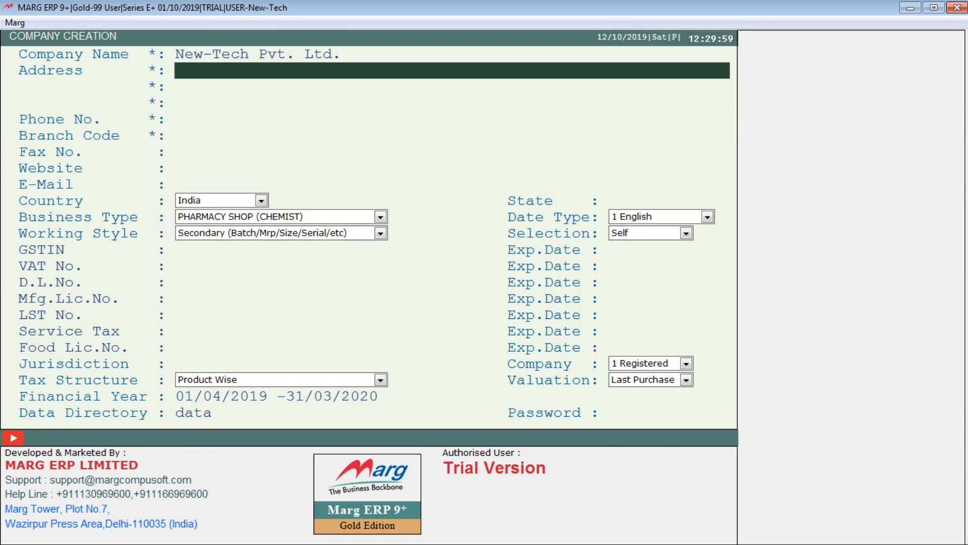
Fill in the first address line with the company's plot number and block
text(H.No.)
key(BackSpace)
key(BackSpace)
key(BackSpace)
key(BackSpace)
key(BackSpace)
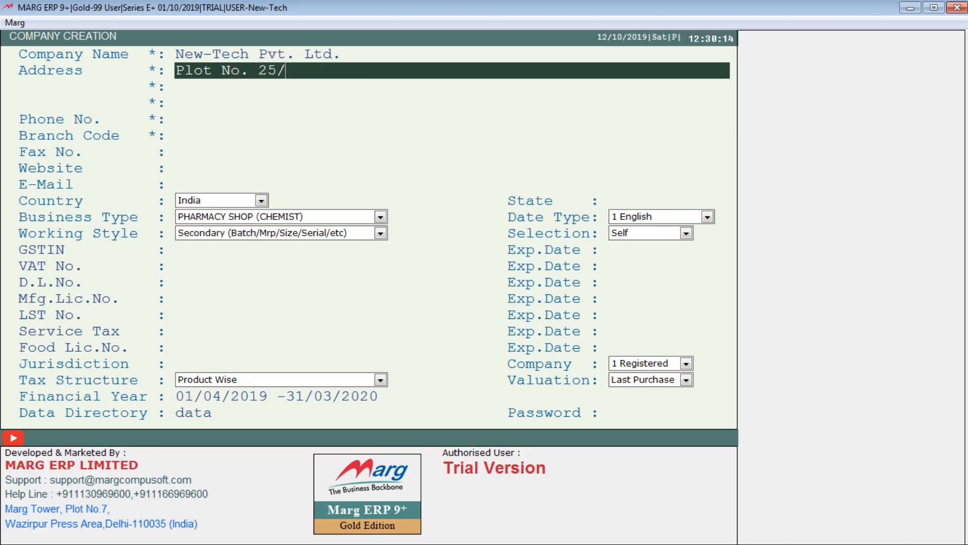
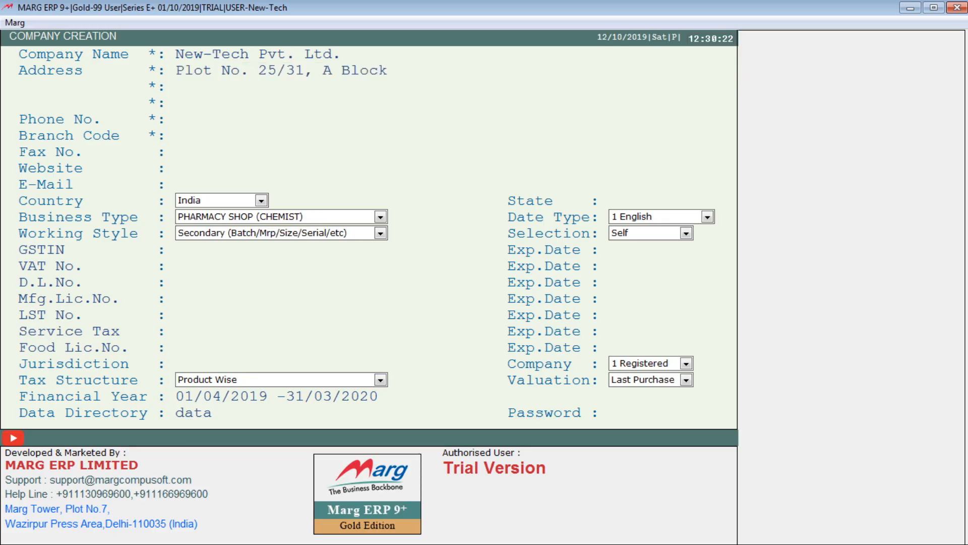
key(Return)
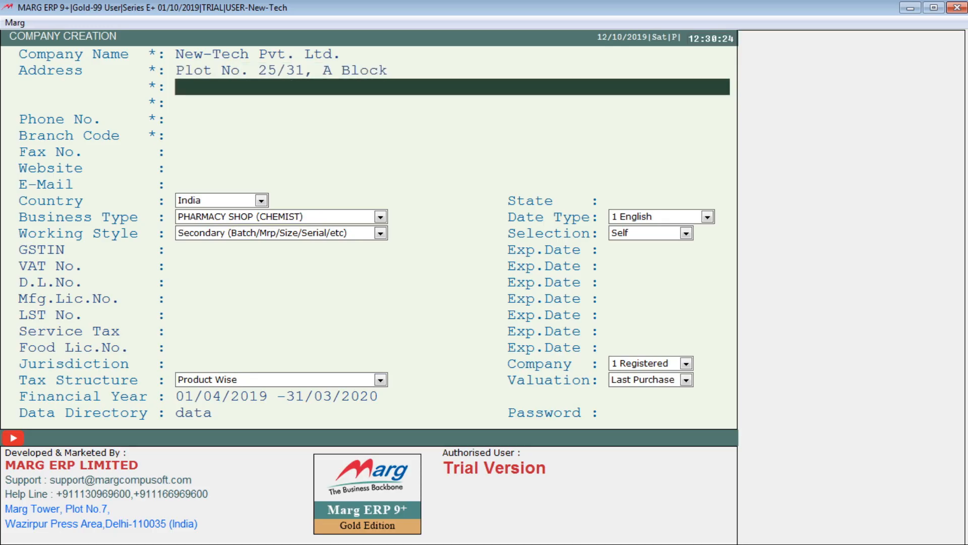
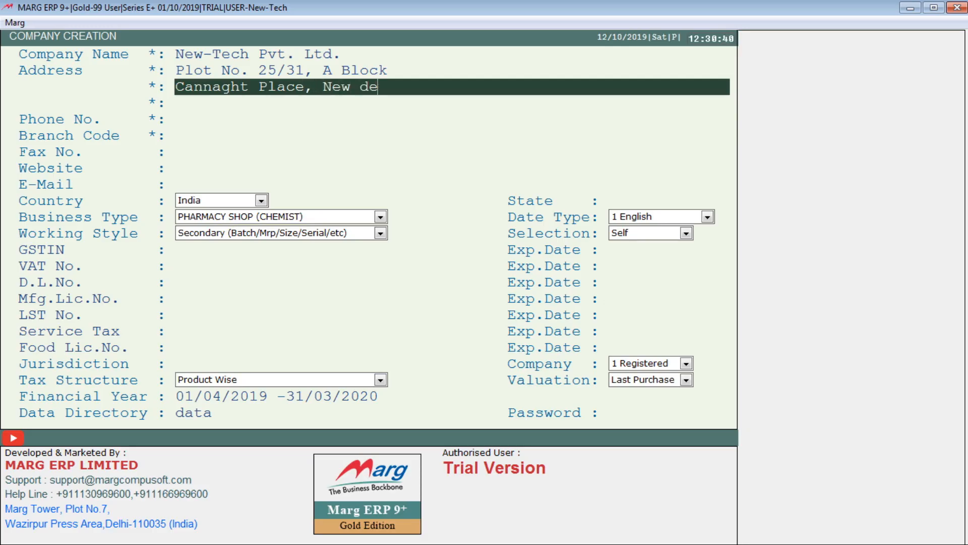
Add the locality and city address line, the PIN code, and the company phone number
text(Delhi)
key(Return)
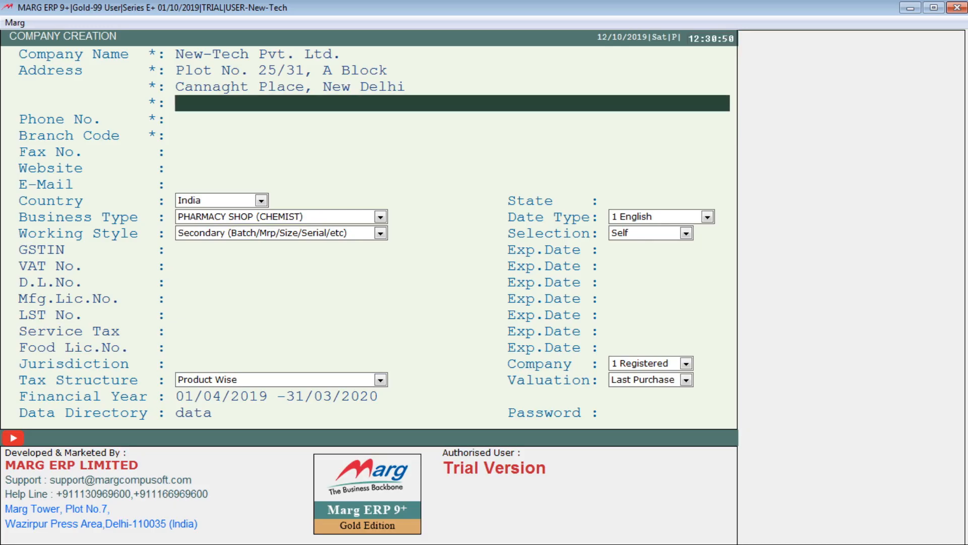
text(110001)
key(Return)
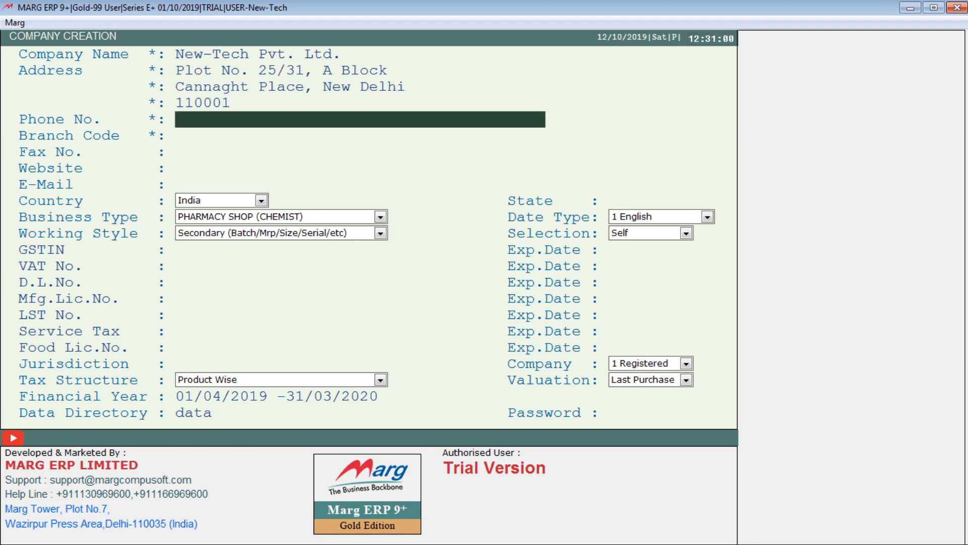
text(9999999999)
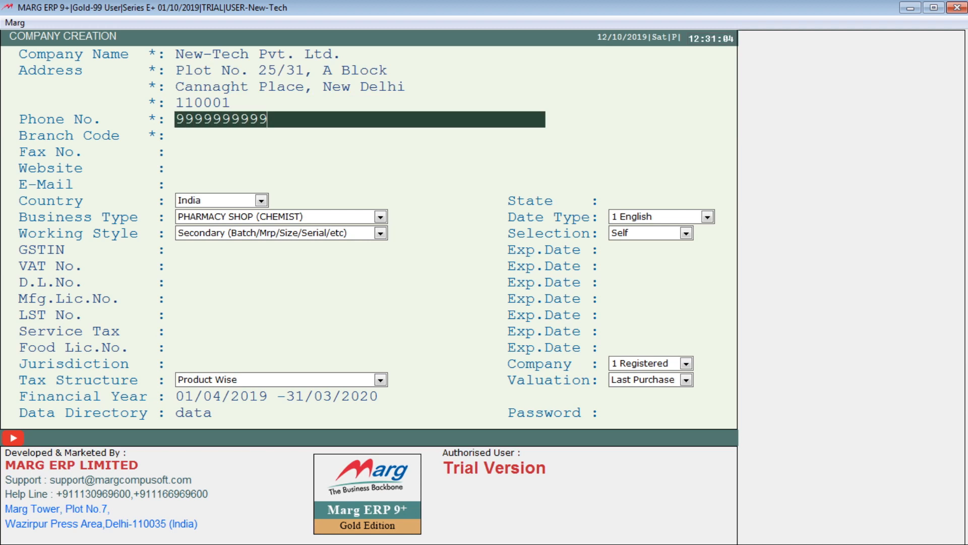
key(Return)
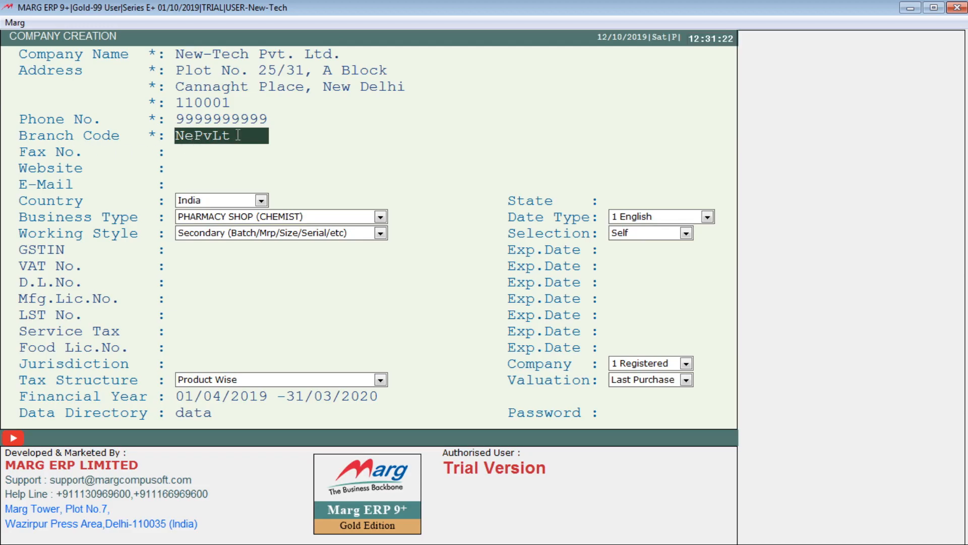
Replace the branch code text with NTPLDEL04, leaving no dash in it
text(NEPVLT)
click(259, 143)
key(shift+Left)
key(shift+Left)
key(shift+Left)
key(shift+Left)
key(shift+Left)
key(shift+Left)
key(Delete)
text(Nt)
key(BackSpace)
text(TPL)
text(DEL04)
click(209, 135)
text(-)
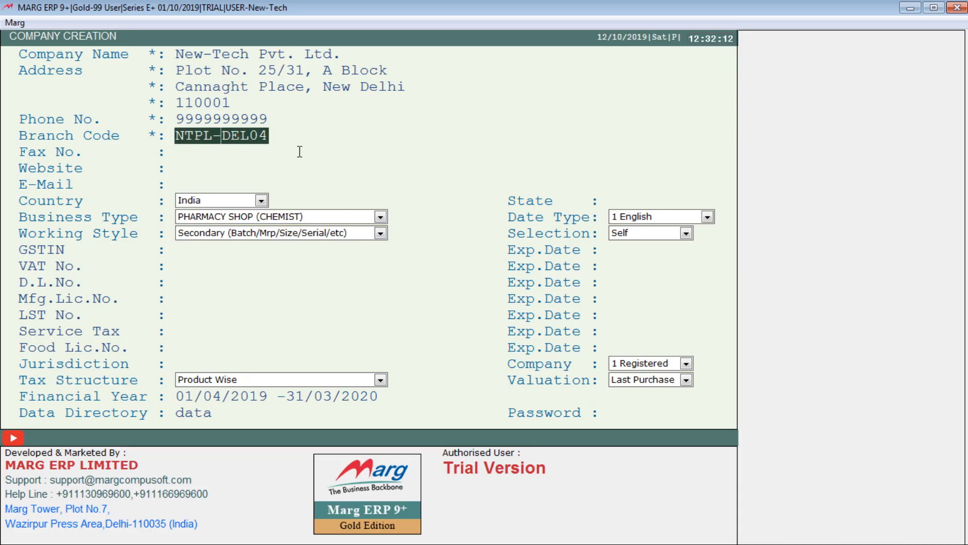
key(BackSpace)
key(Return)
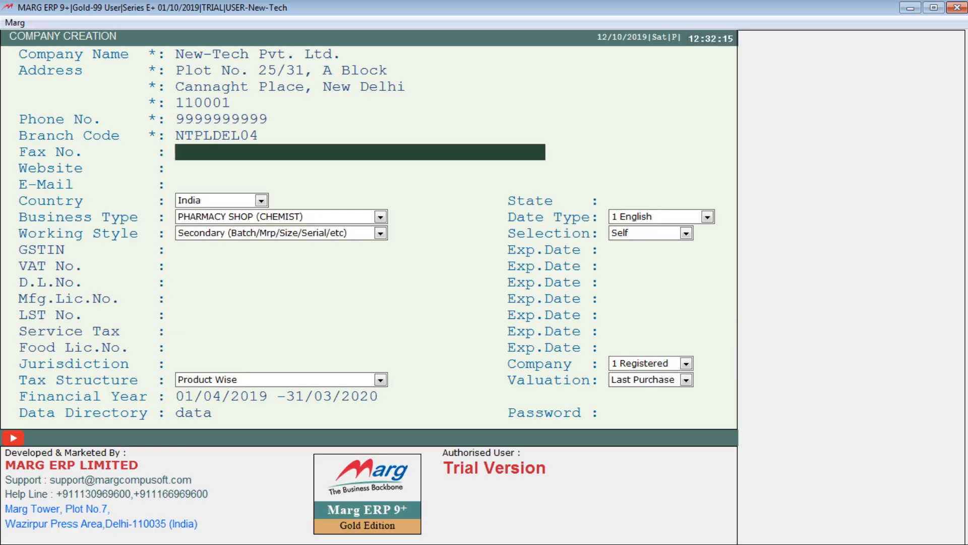
click(452, 168)
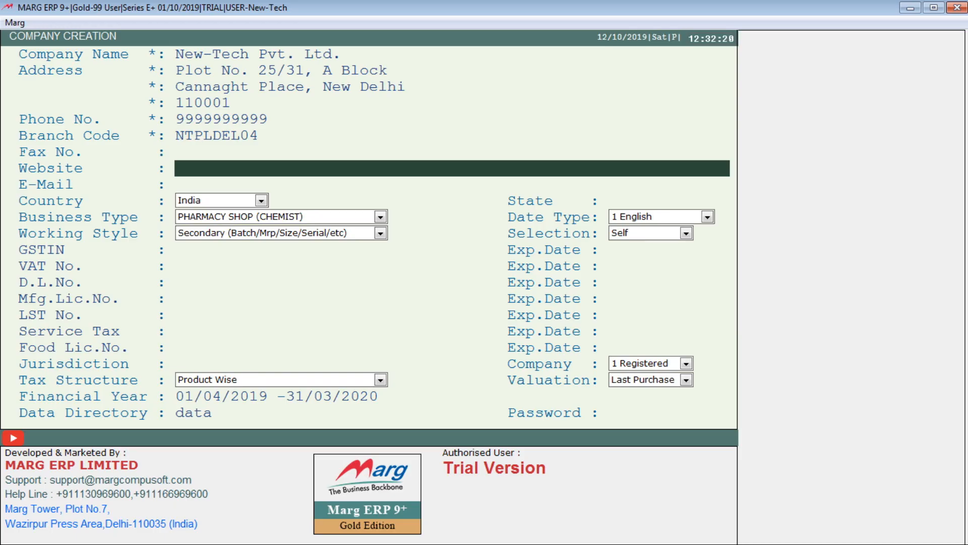
text(www.new-tech)
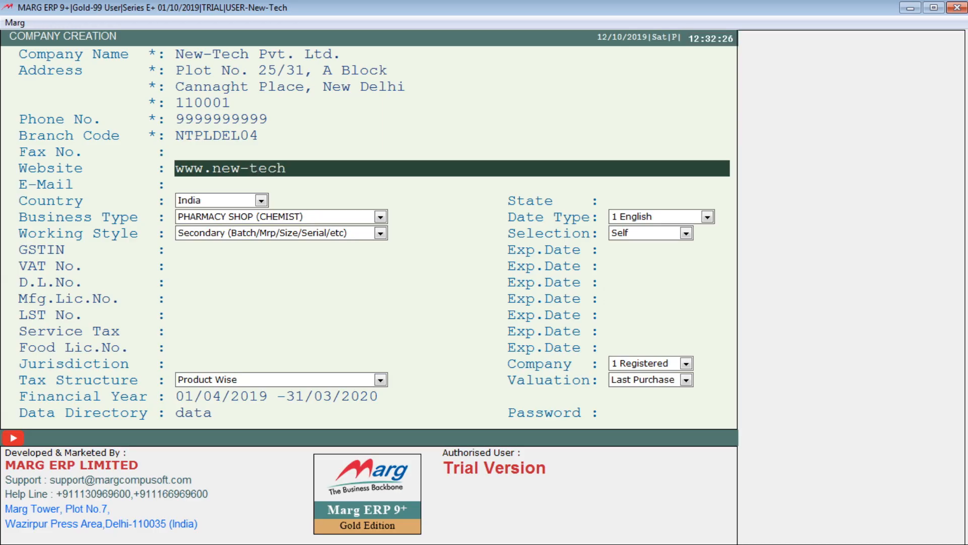
text(onlinetraining)
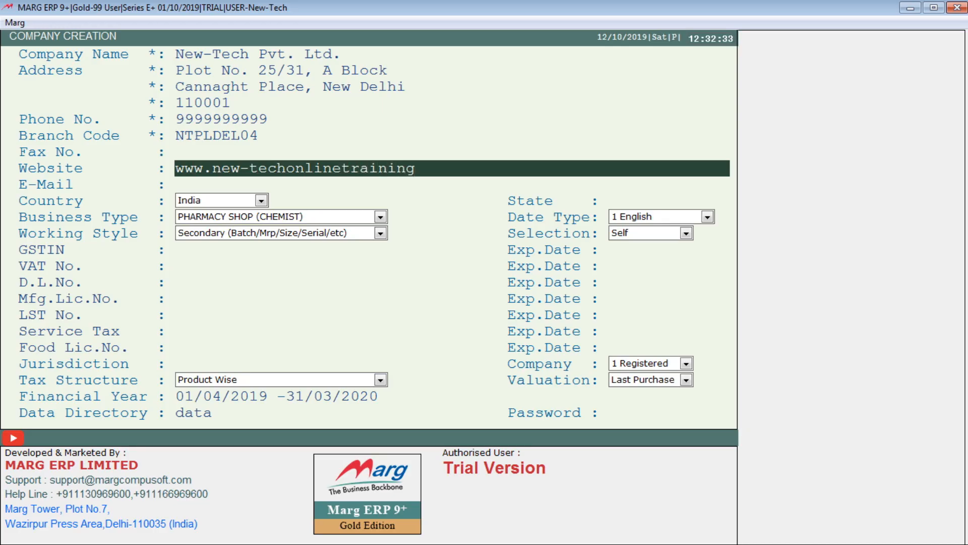
text(.com)
click(242, 172)
key(Delete)
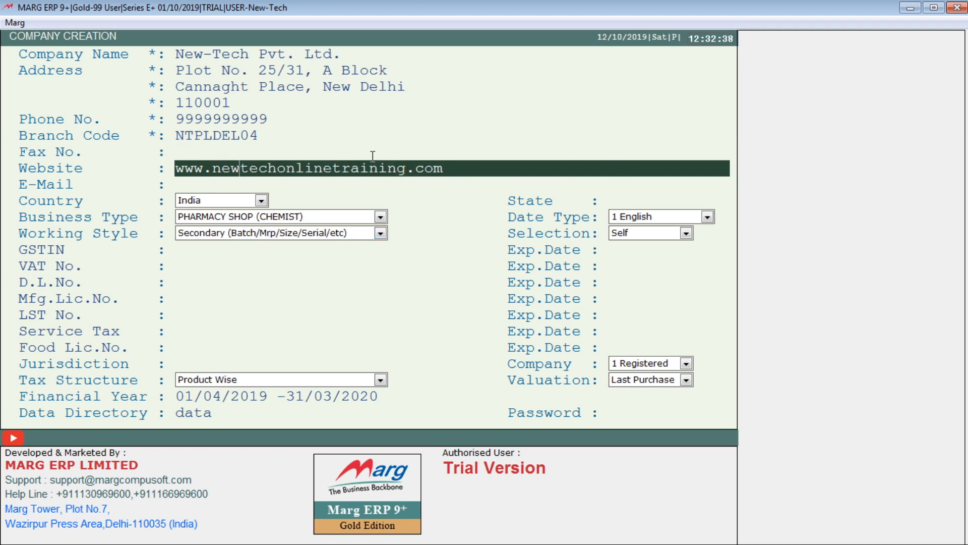
key(Return)
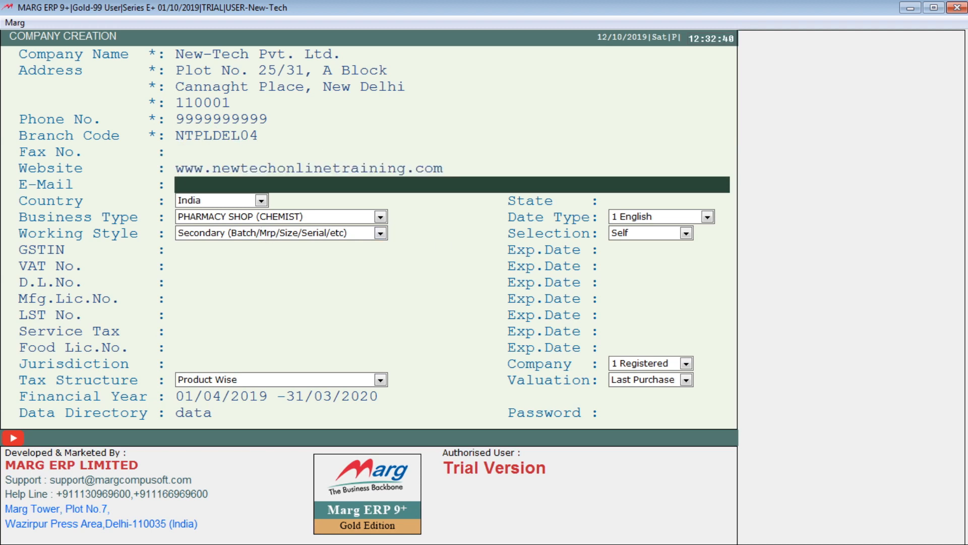
click(342, 168)
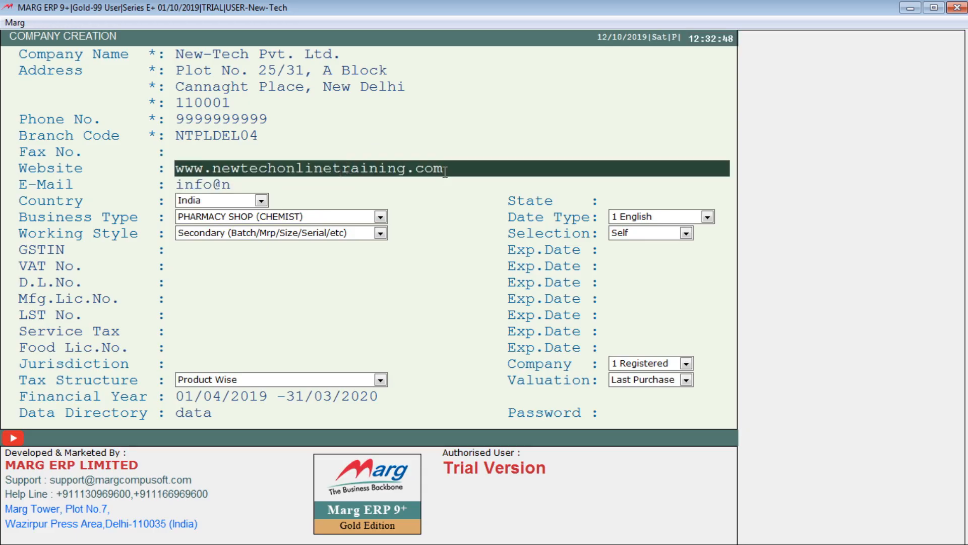
drag(444, 174, 214, 174)
key(ctrl+c)
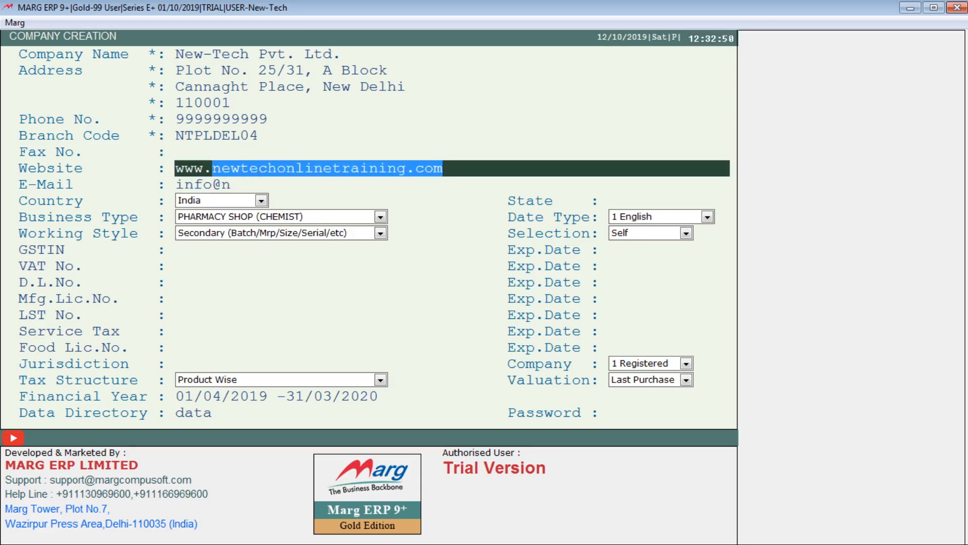
click(235, 186)
double_click(230, 183)
key(ctrl+v)
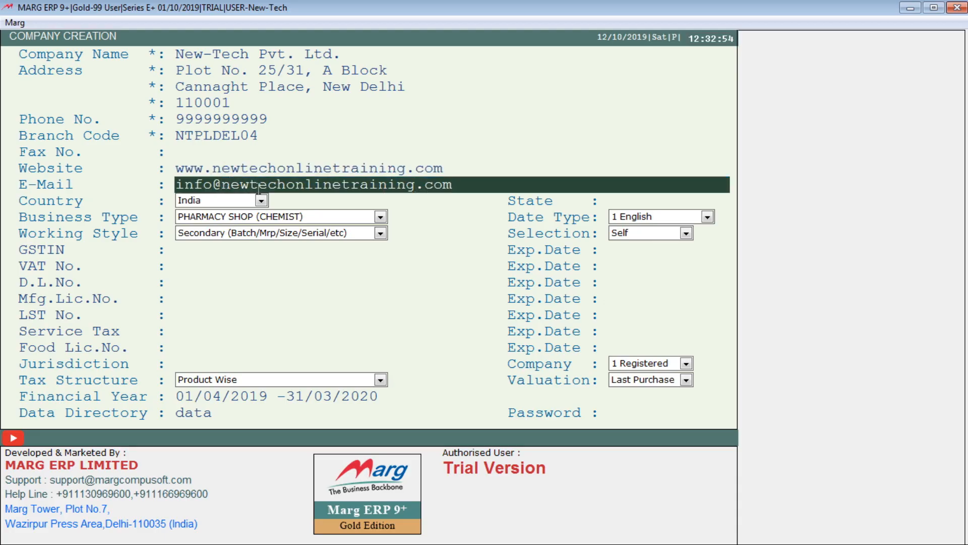
Keep India as the company's country
key(Return)
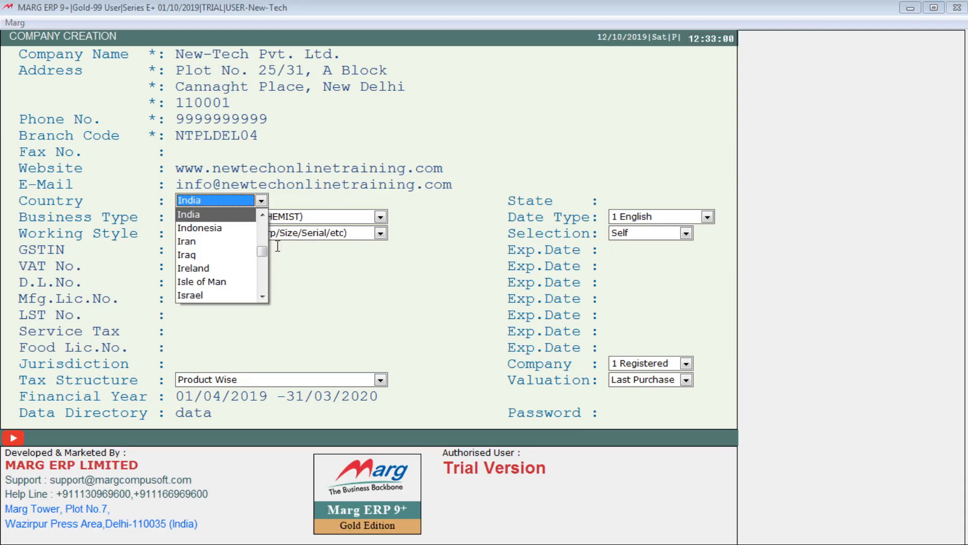
drag(259, 251, 260, 218)
key(Return)
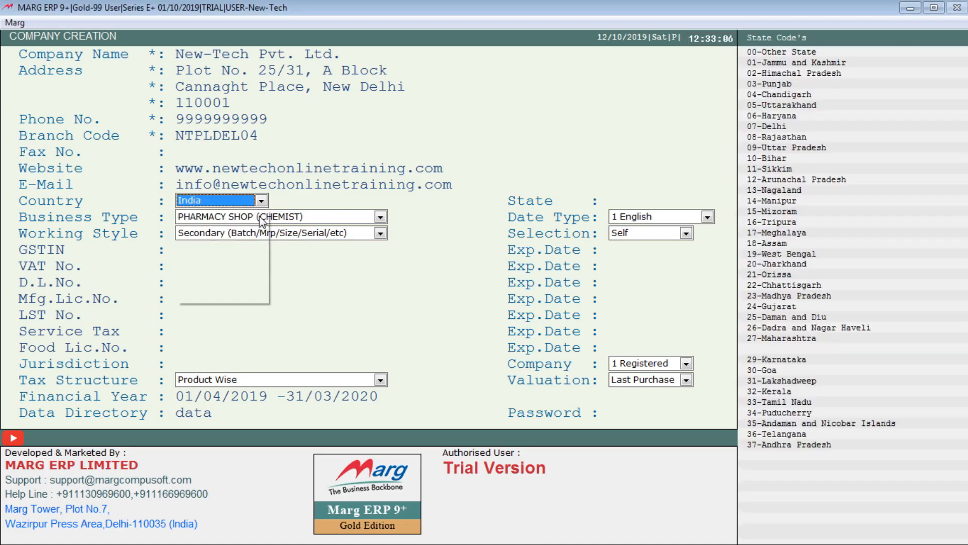
click(261, 202)
click(290, 199)
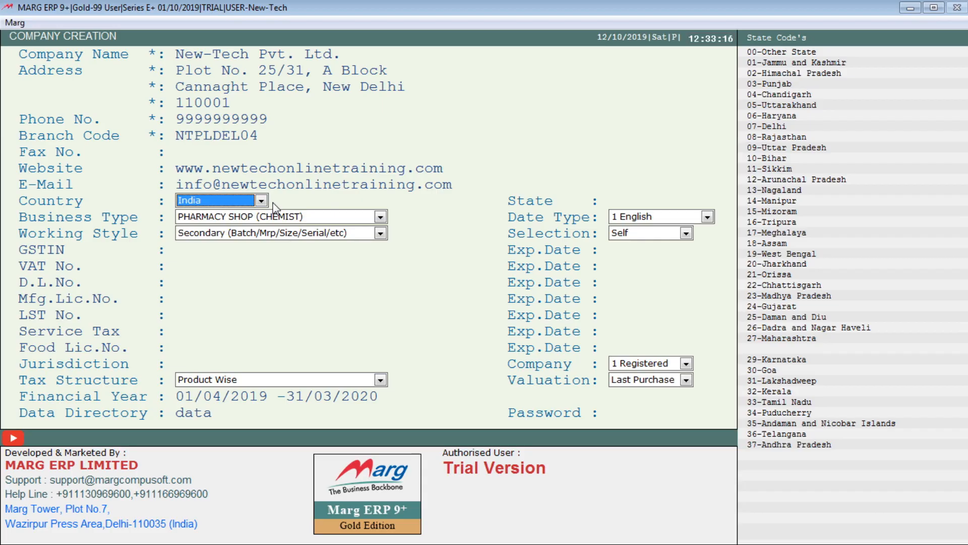
Set the state to 07-DELHI using state code 07
key(Return)
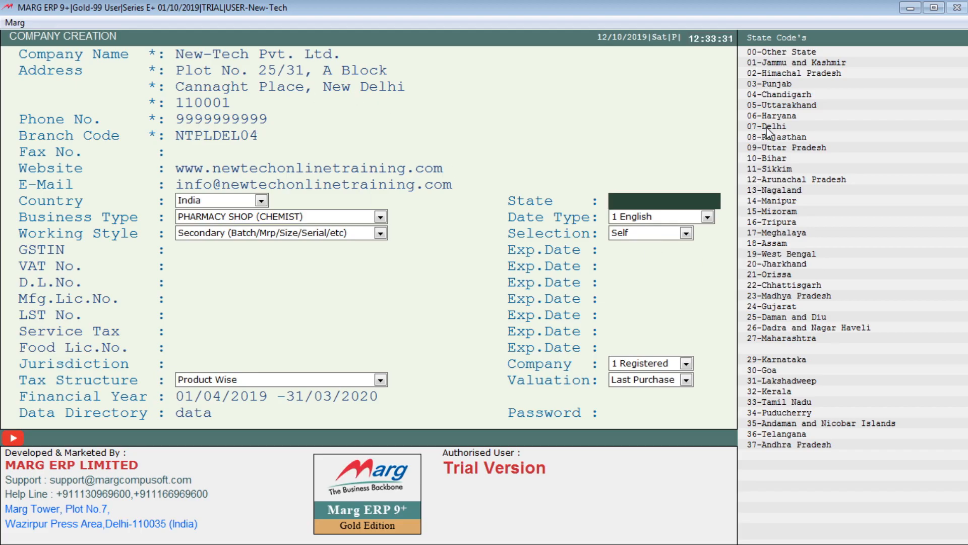
text(07)
key(Return)
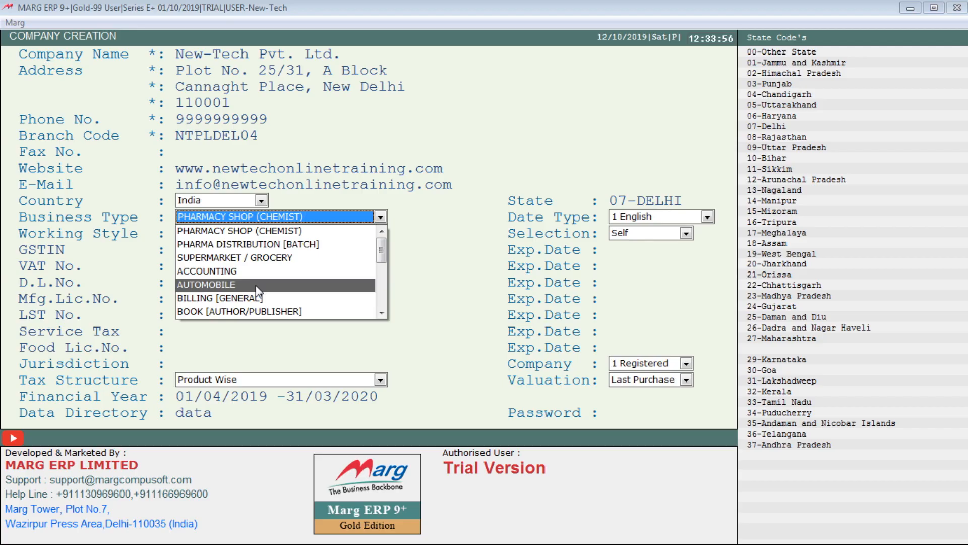
Pick BILLING [GENERAL] from the Business Type list in place of PHARMACY SHOP (CHEMIST)
click(383, 306)
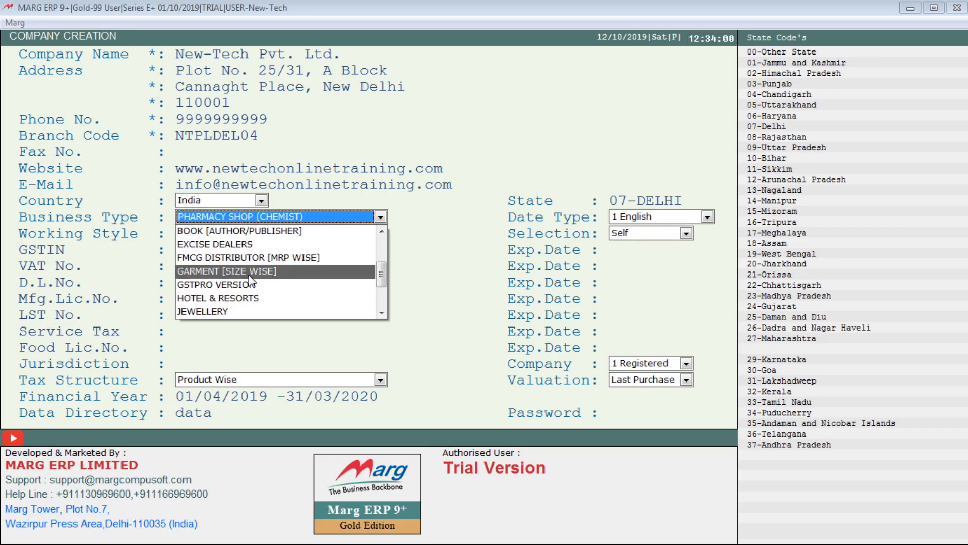
click(383, 312)
click(384, 312)
click(382, 312)
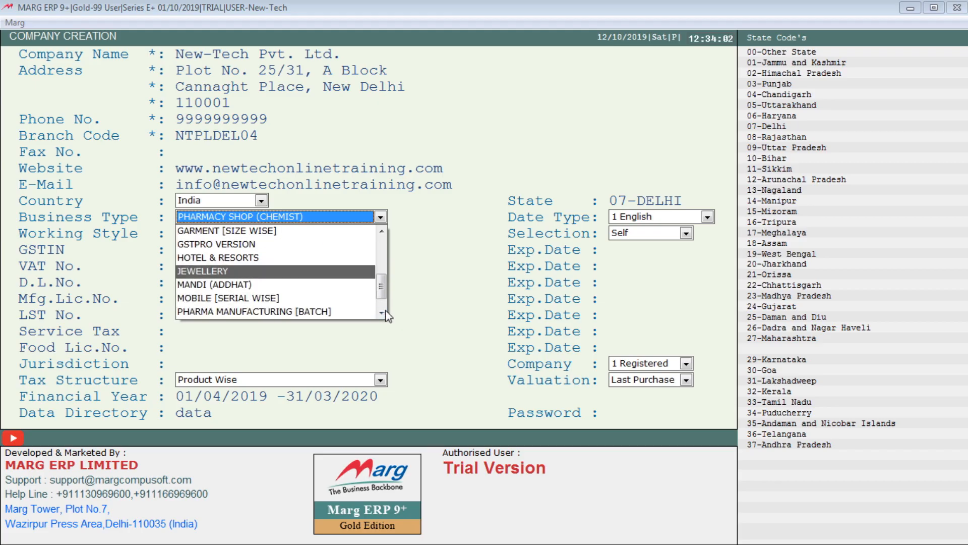
click(382, 312)
click(382, 312)
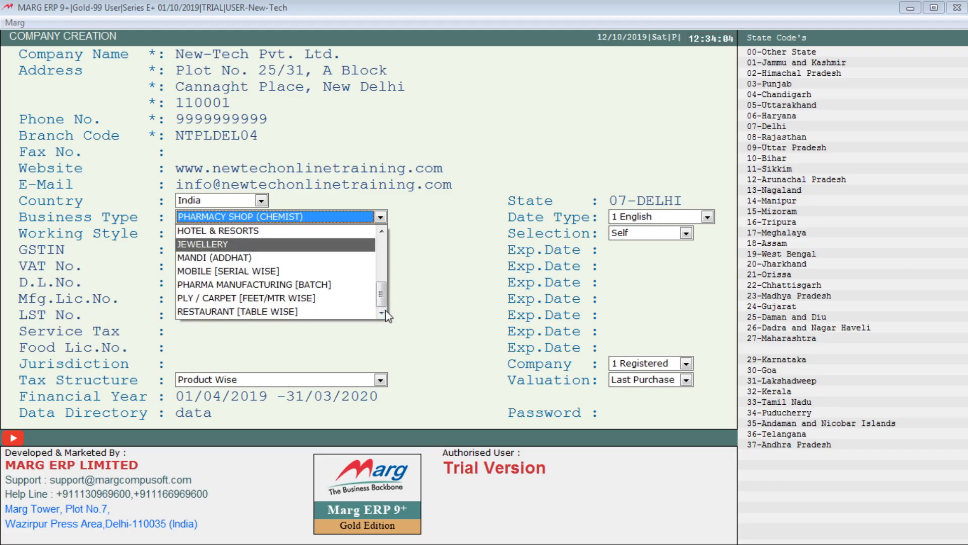
click(386, 314)
drag(380, 290, 381, 245)
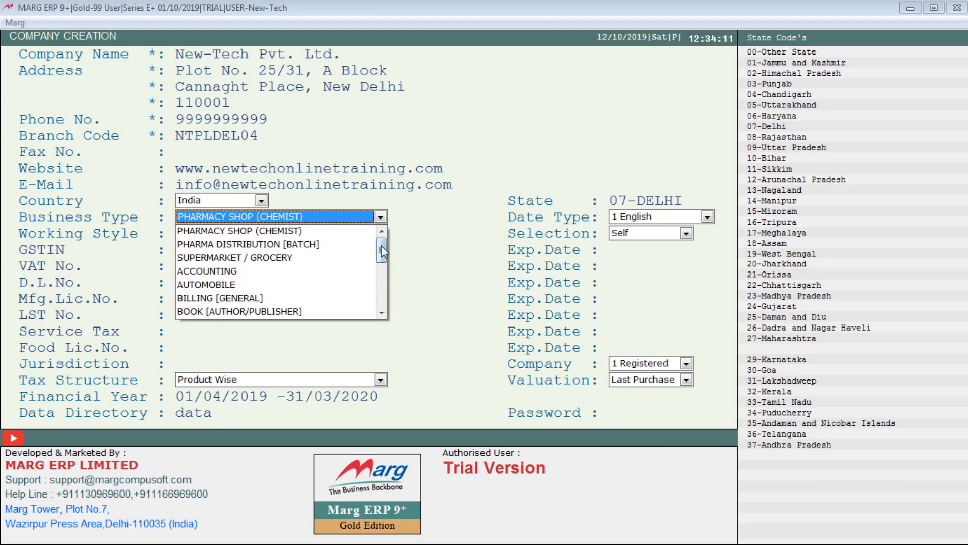
click(276, 298)
key(alt+Down)
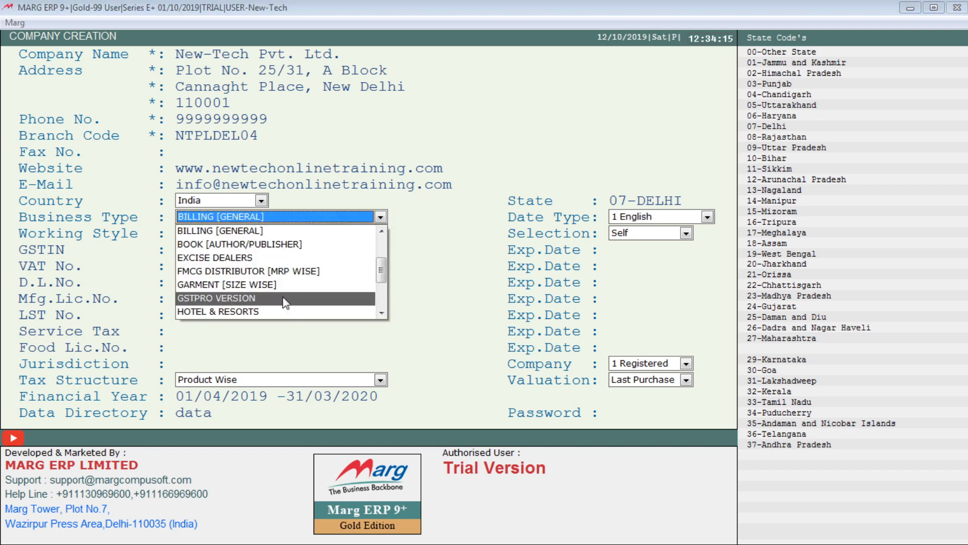
click(444, 241)
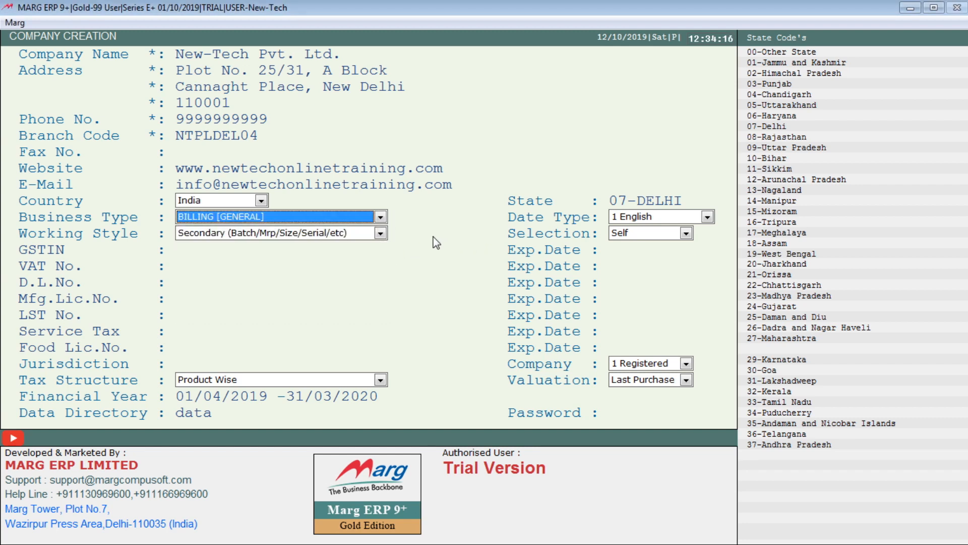
Keep the date type as 1 English
key(Return)
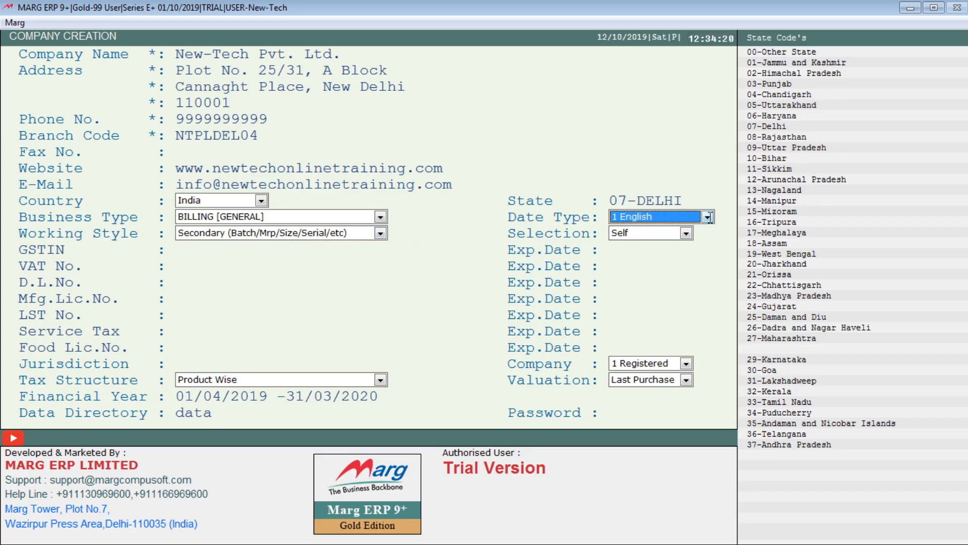
click(706, 218)
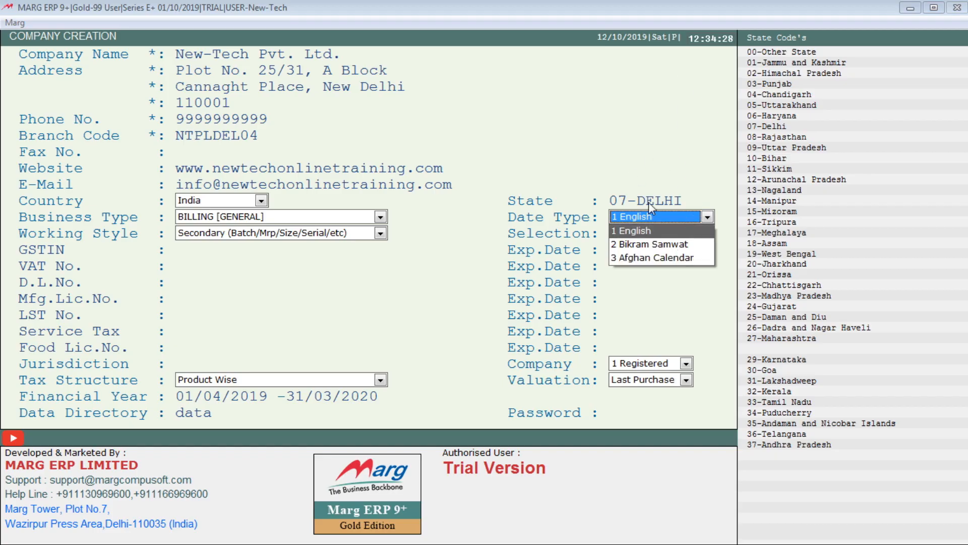
click(656, 230)
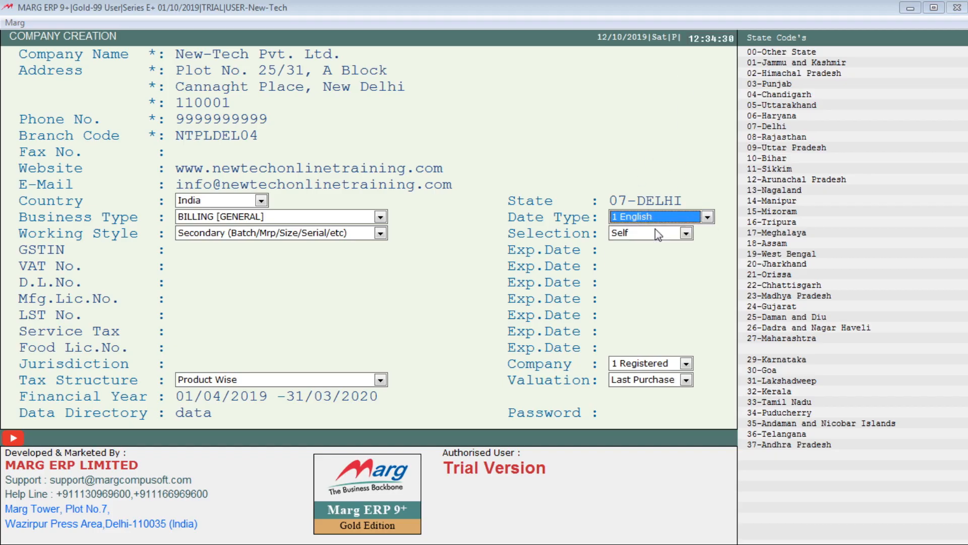
Choose Secondary (Batch/Mrp/Size/Serial/etc) as the working style after comparing it with Normal W/o Secondary
click(202, 233)
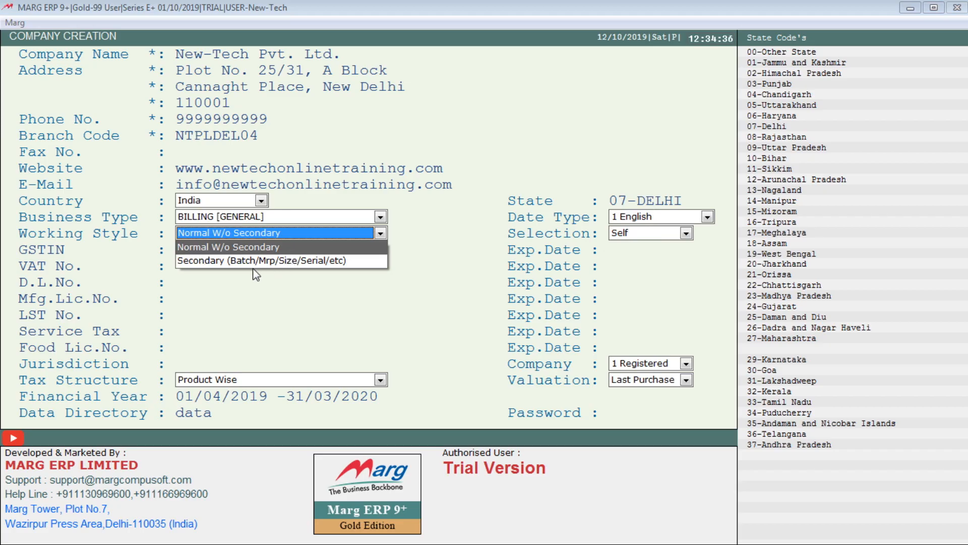
key(Down)
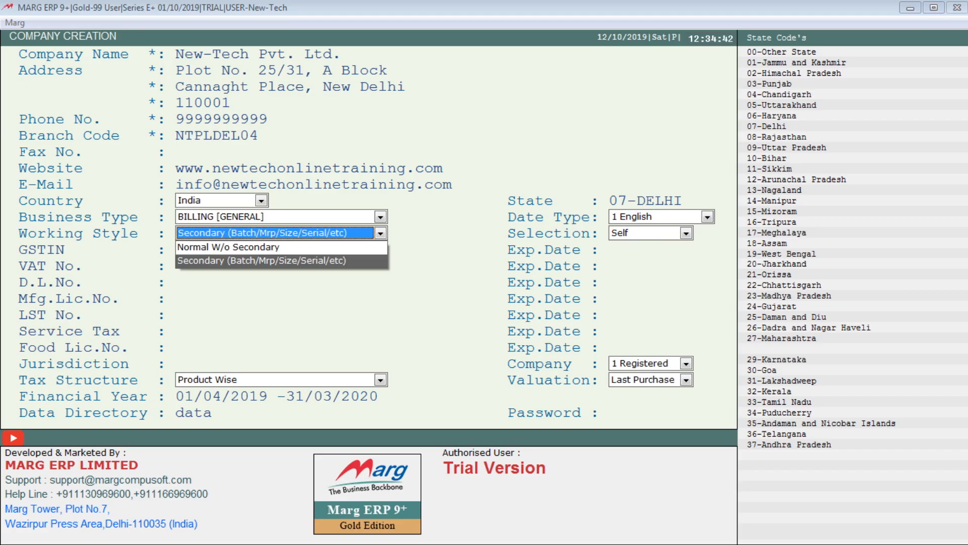
key(Up)
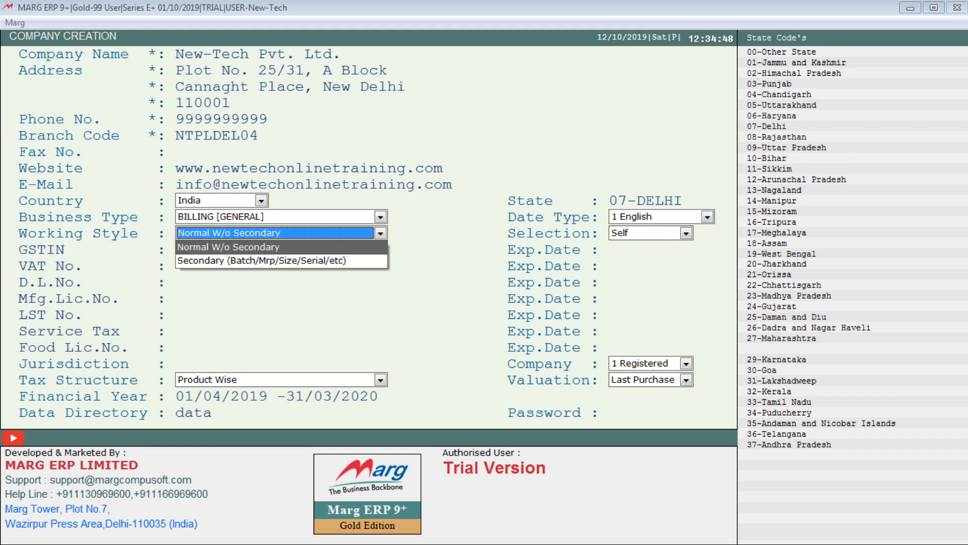
key(Down)
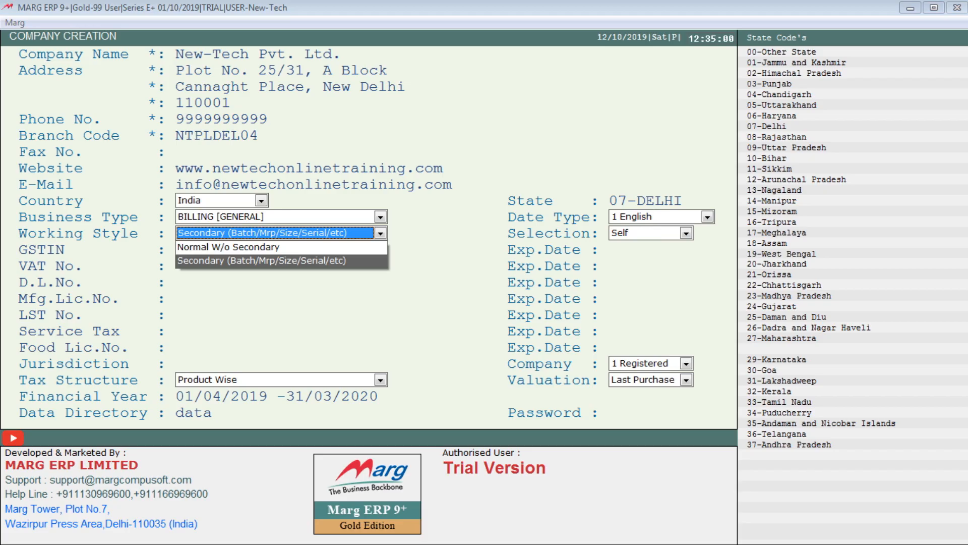
key(Up)
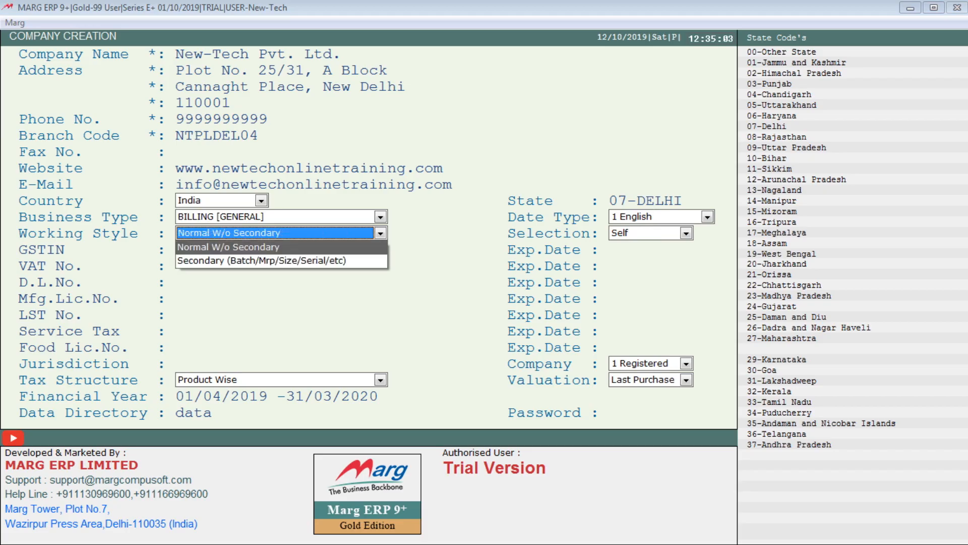
key(Down)
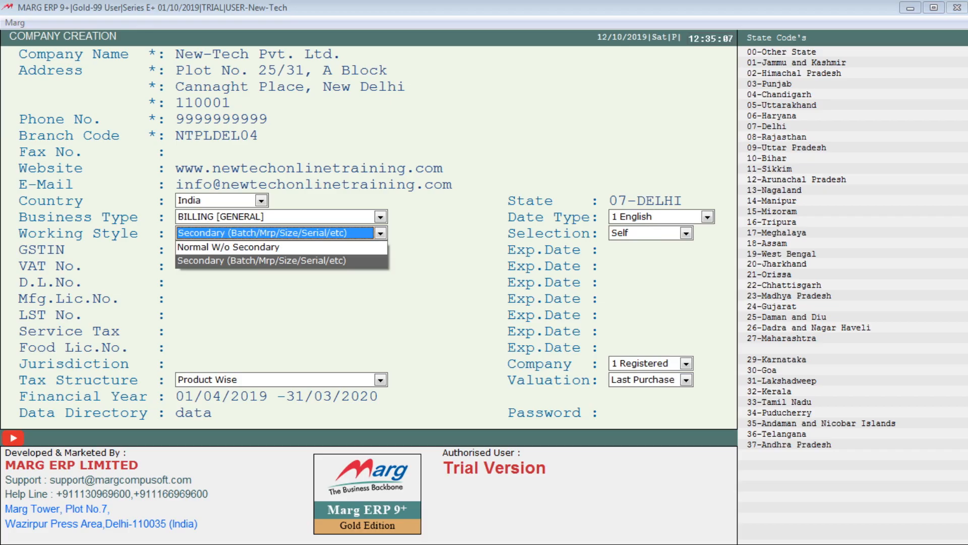
key(Up)
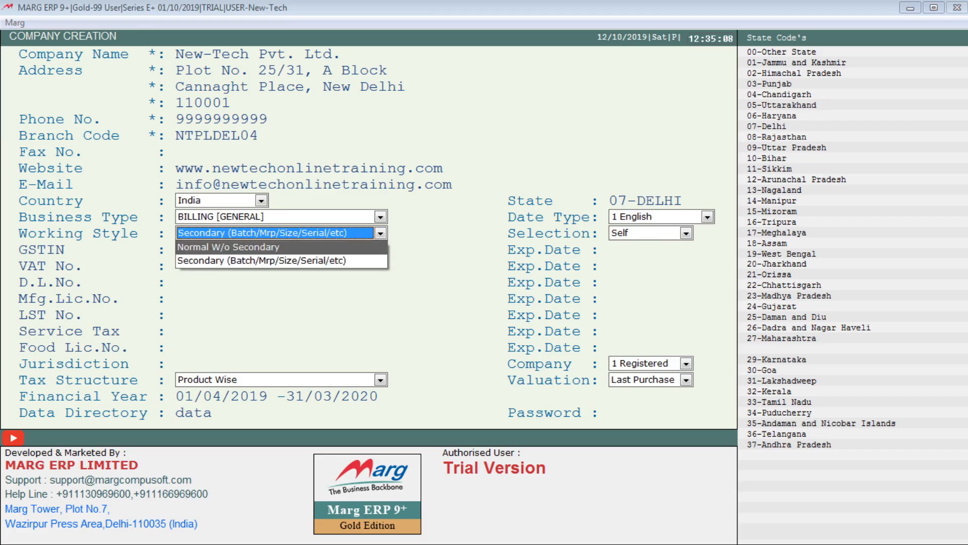
key(Down)
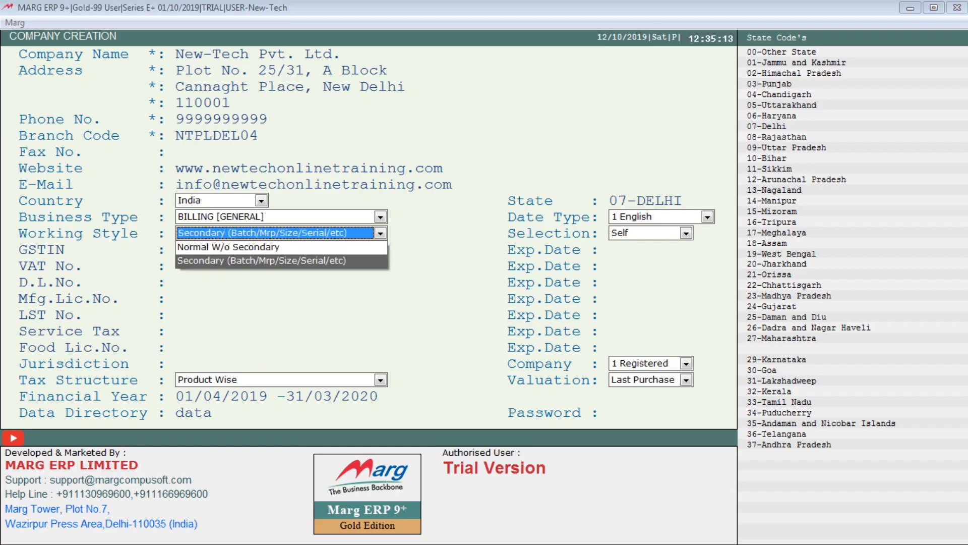
key(Up)
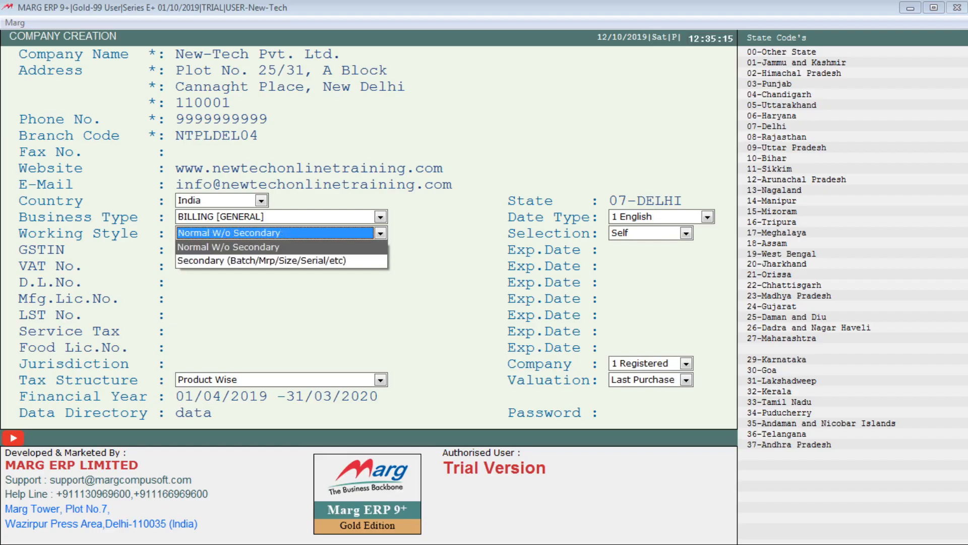
click(254, 261)
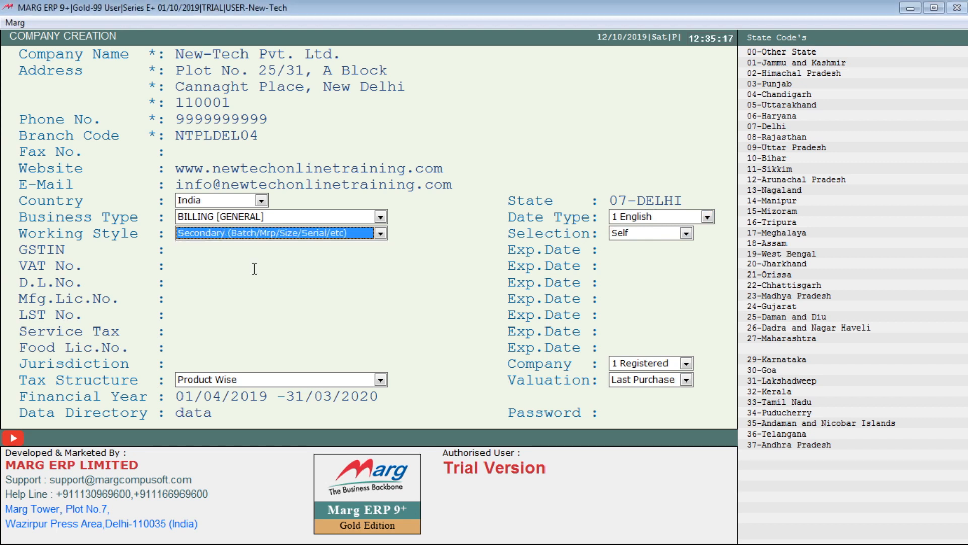
key(Return)
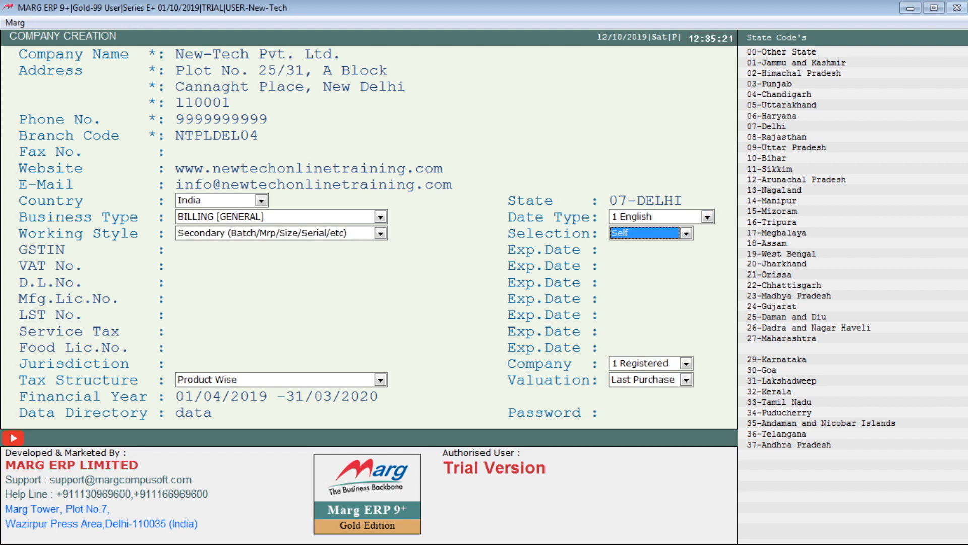
Keep the stock selection method set to Self
click(682, 236)
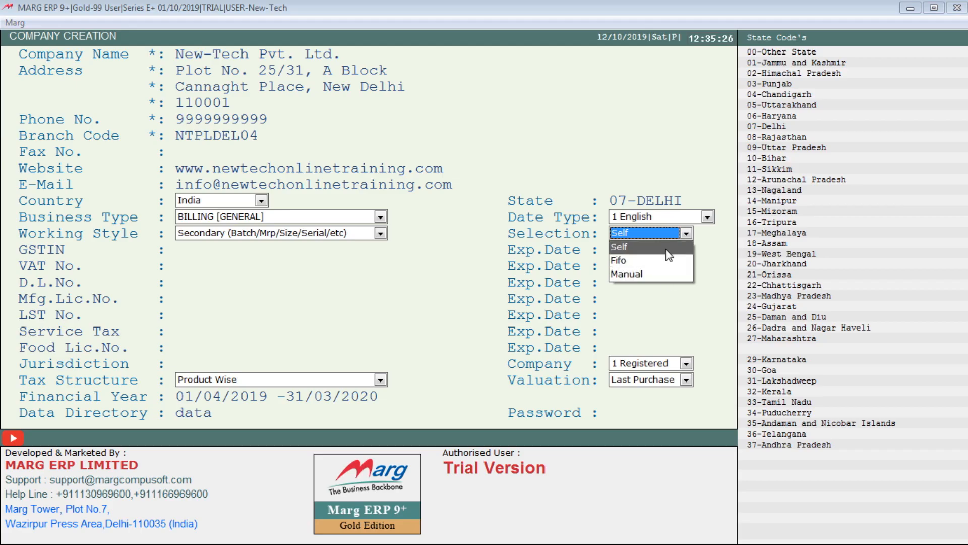
click(667, 247)
key(Return)
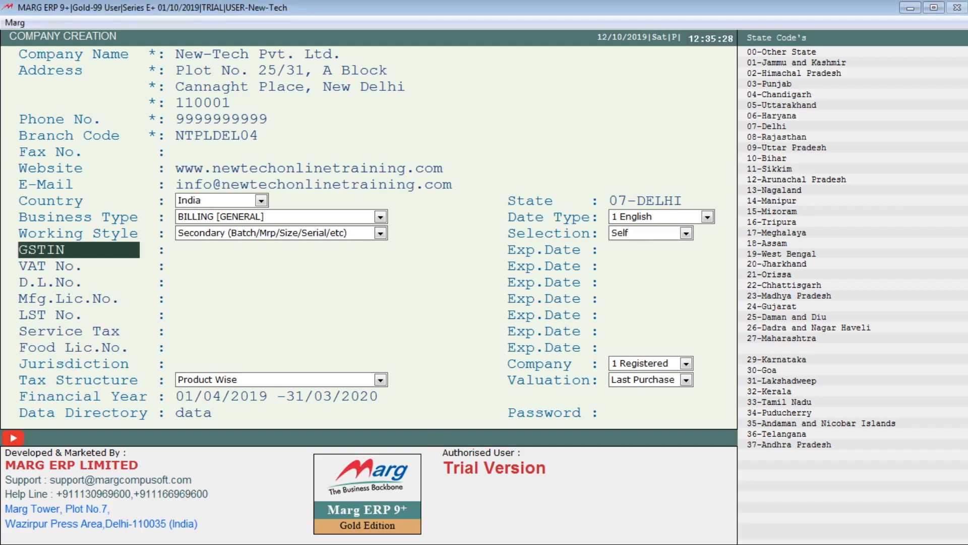
Enter the company's GSTIN, correcting the mistyped characters, and confirm it
key(Return)
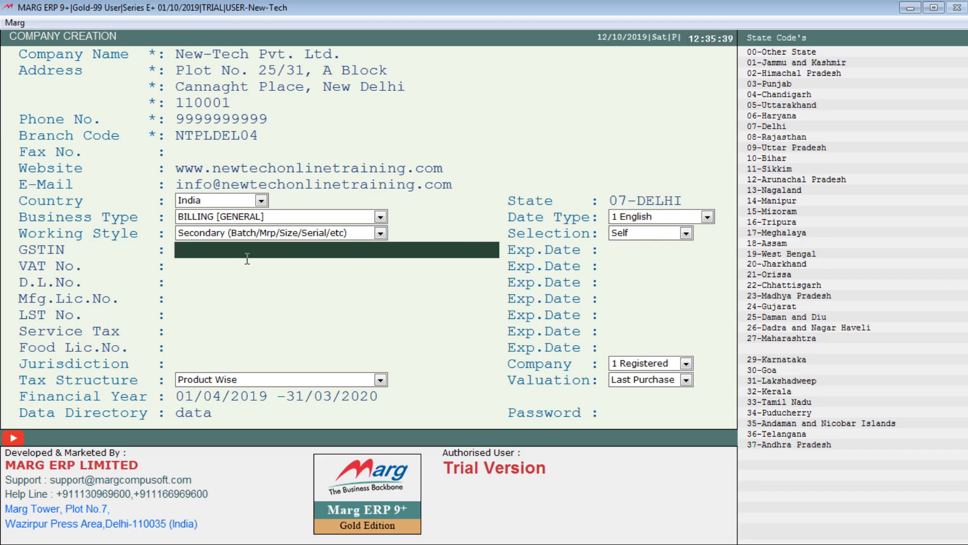
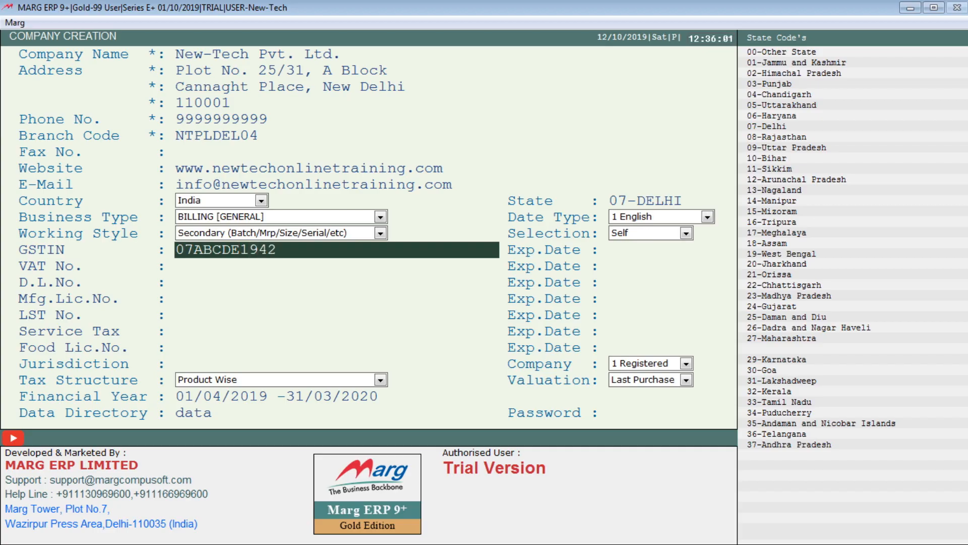
key(Return)
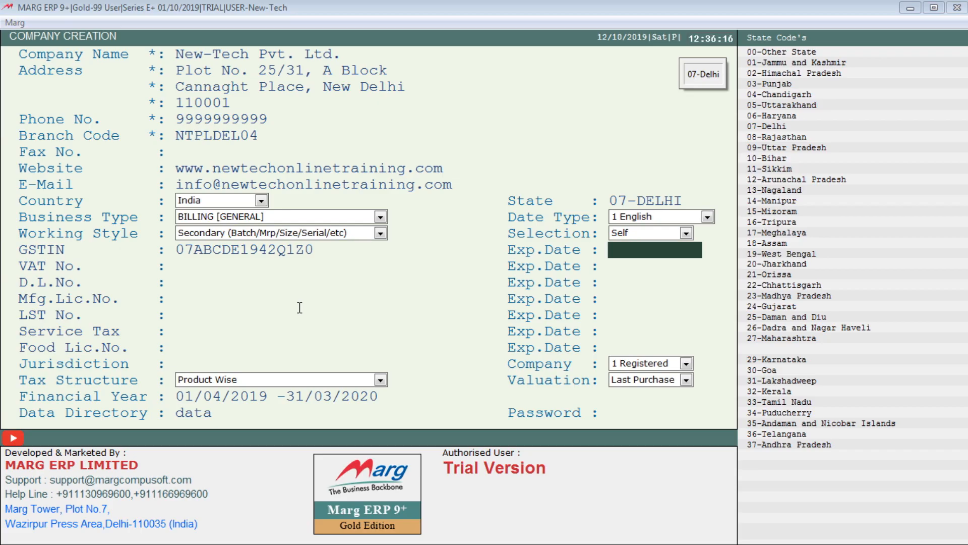
Leave GSTIN expiry, VAT, D.L., Mfg licence, LST, Service Tax and Food licence fields blank
key(Return)
key(Return)
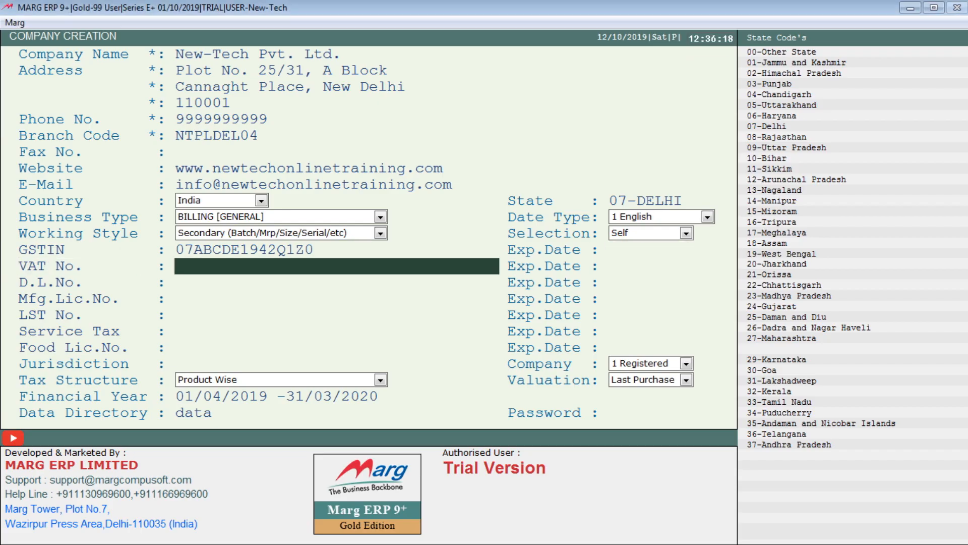
key(Return)
key(Return)
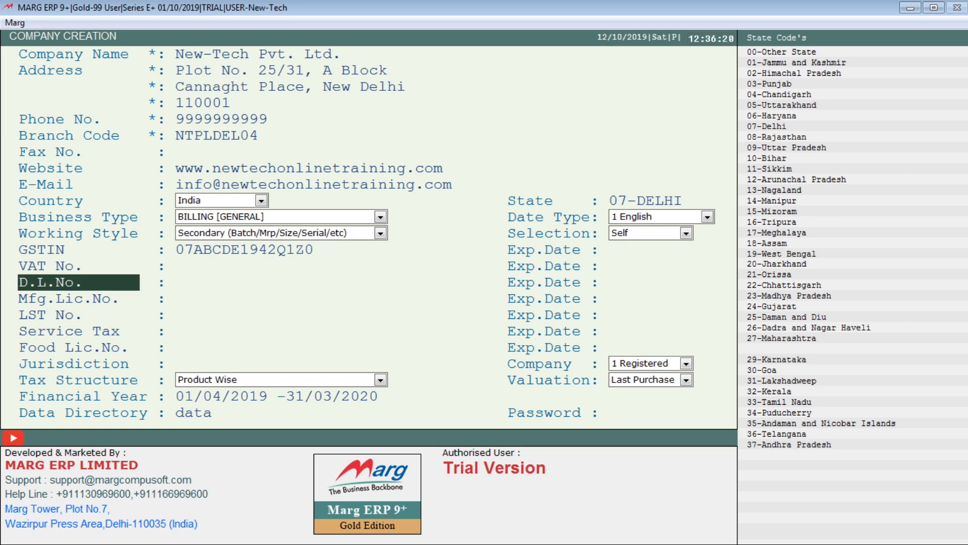
key(Return)
key(Return)
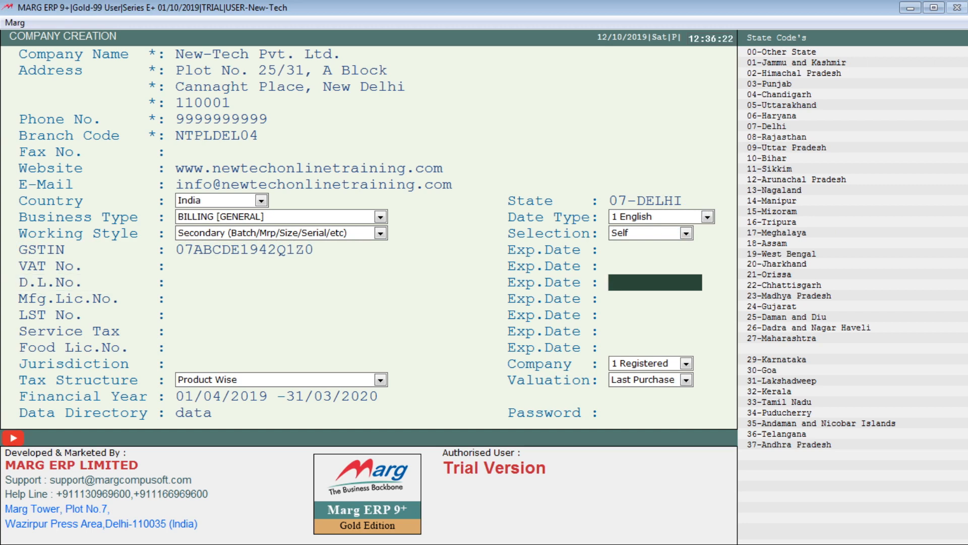
key(Return)
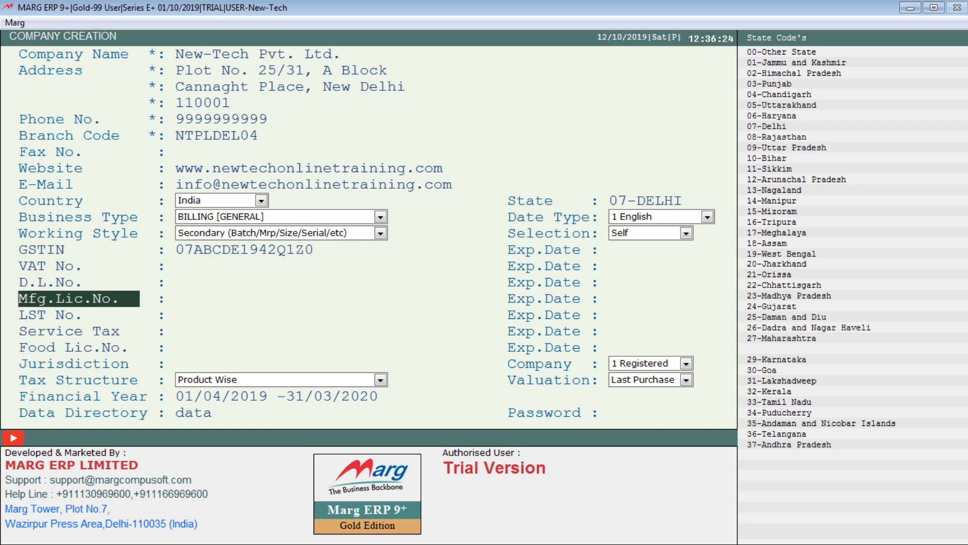
key(Return)
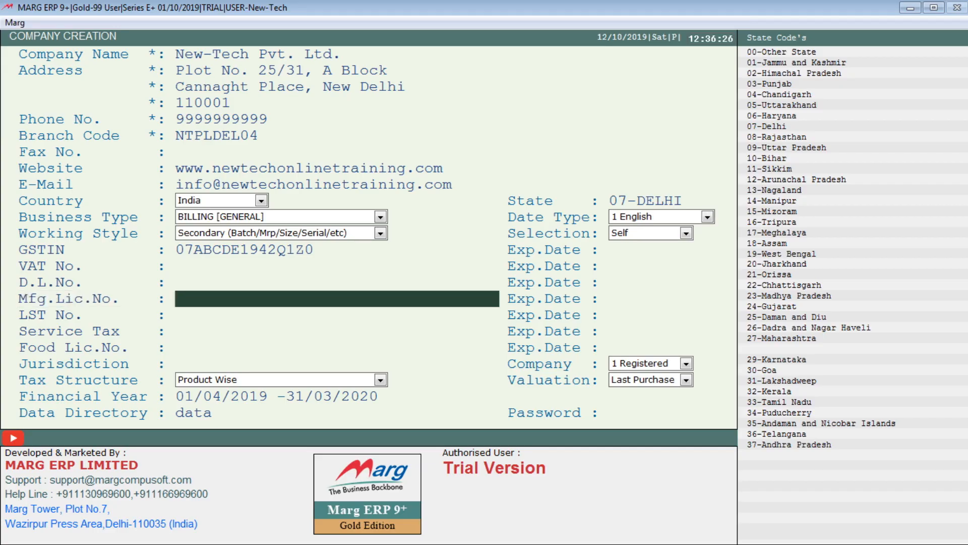
key(Return)
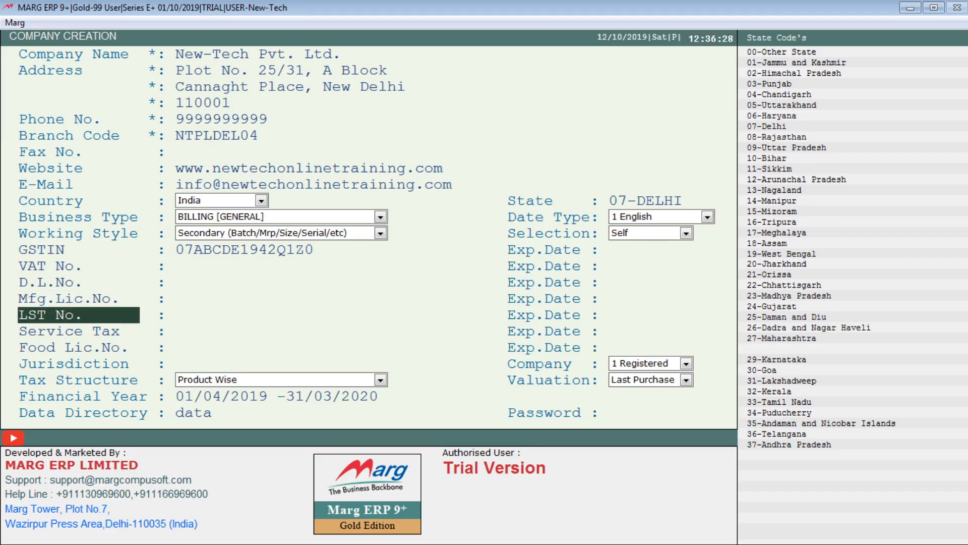
key(Return)
key(Return)
key(Return)
key(Return)
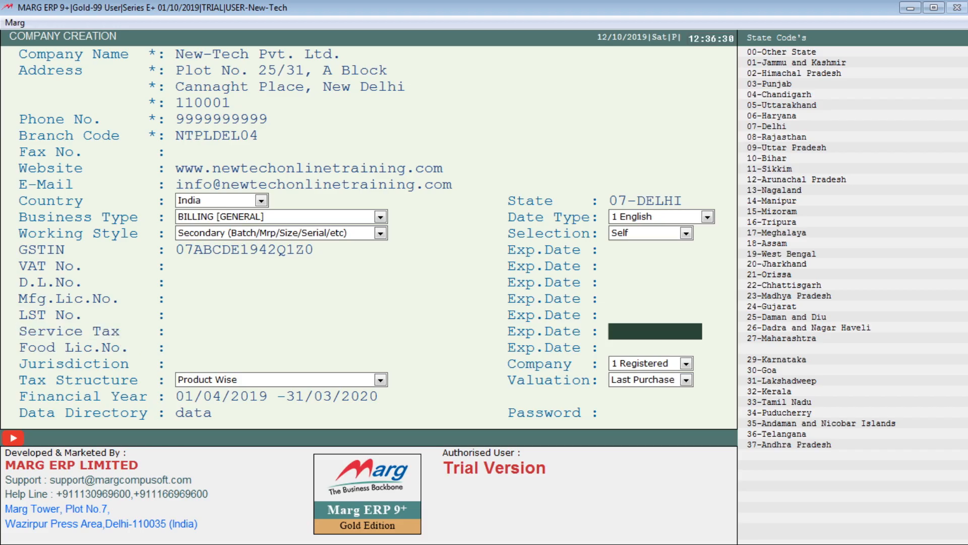
key(Return)
key(Return)
key(Return)
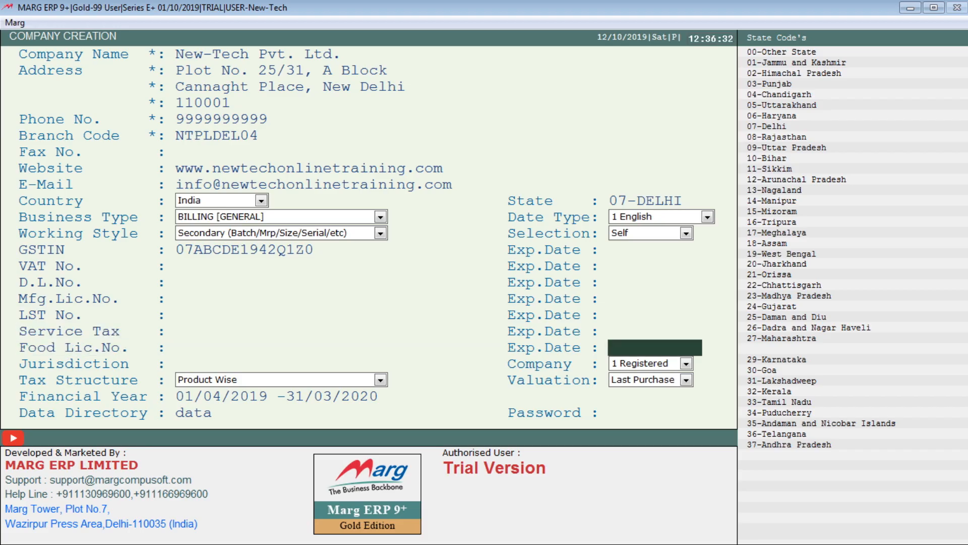
key(Return)
key(Return)
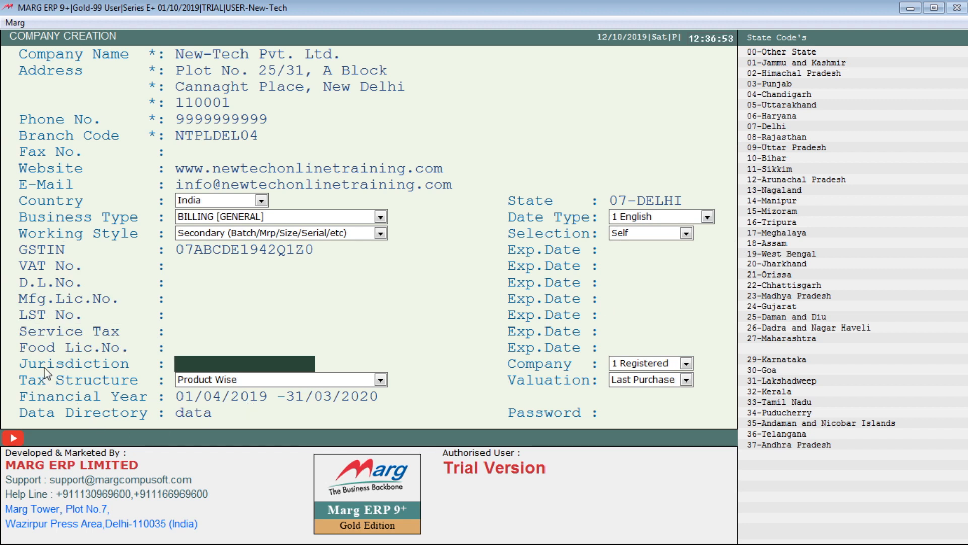
Replace the Jurisdiction entry with DELHI and confirm it
click(250, 365)
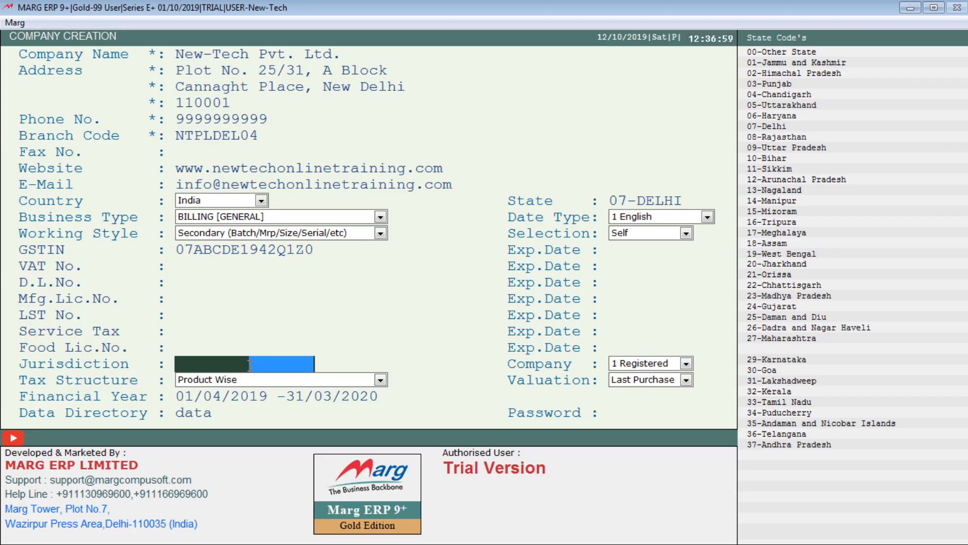
click(231, 364)
click(204, 365)
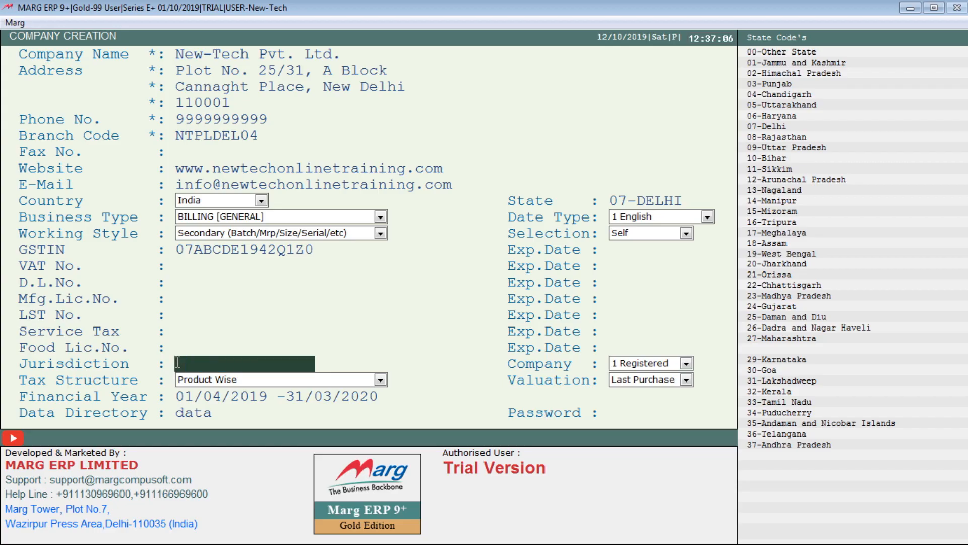
text(DELHI)
key(Return)
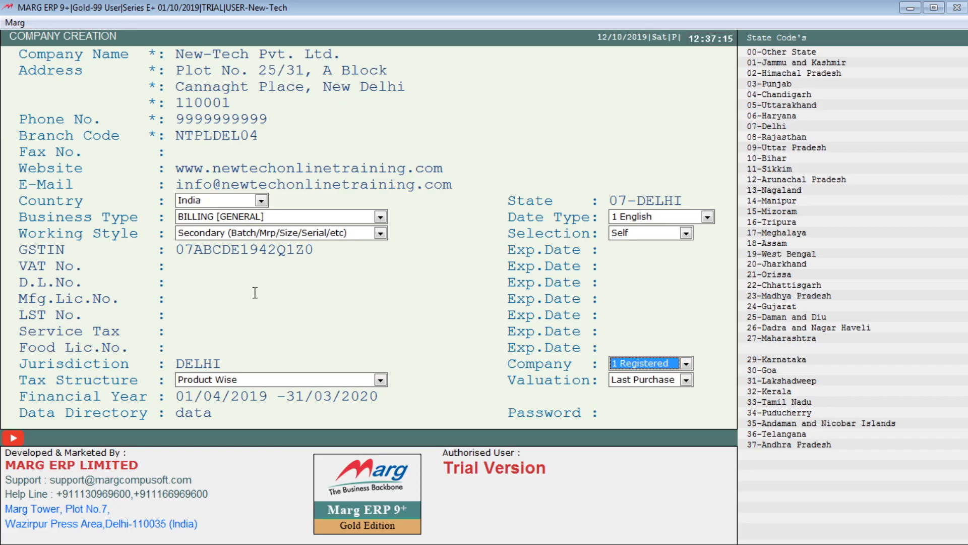
Keep the company type as 1 Registered and the tax structure as Product Wise
click(687, 363)
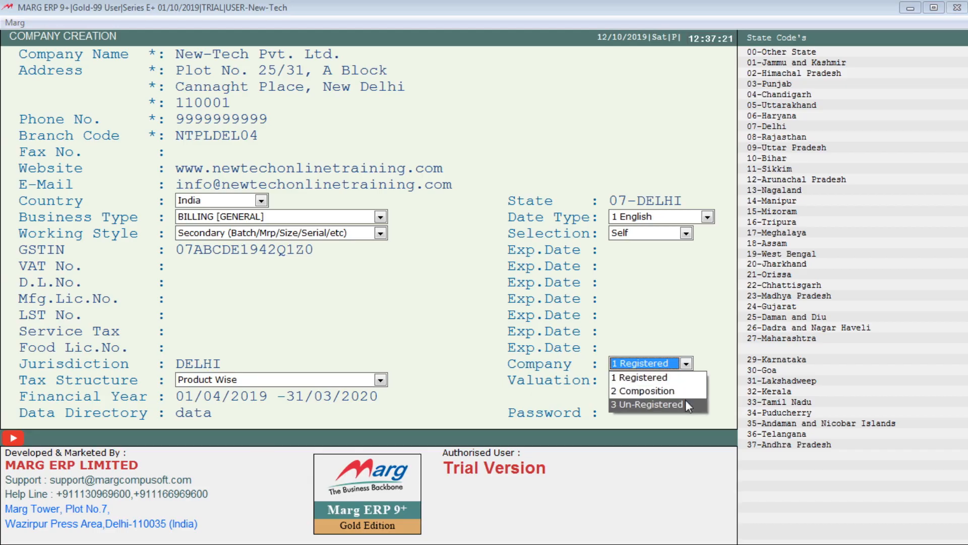
click(684, 378)
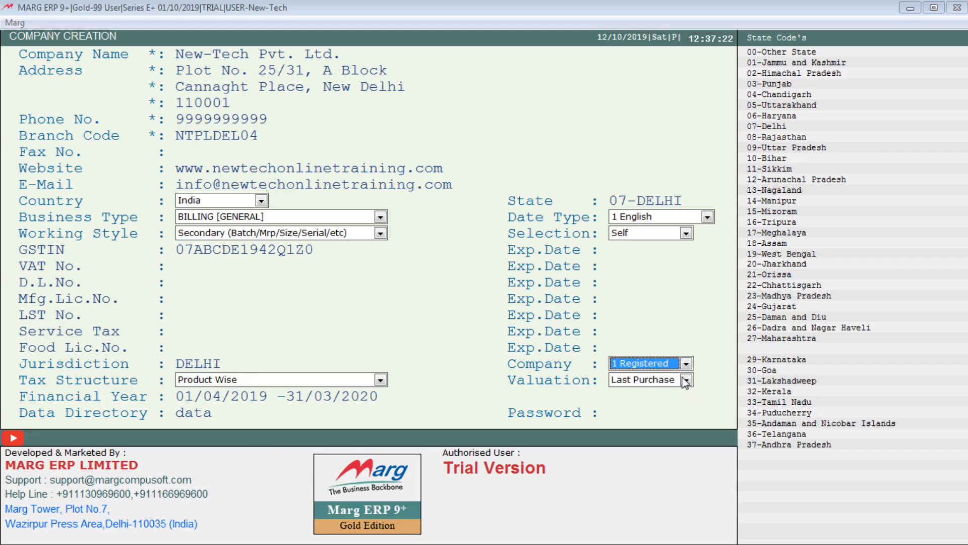
key(Return)
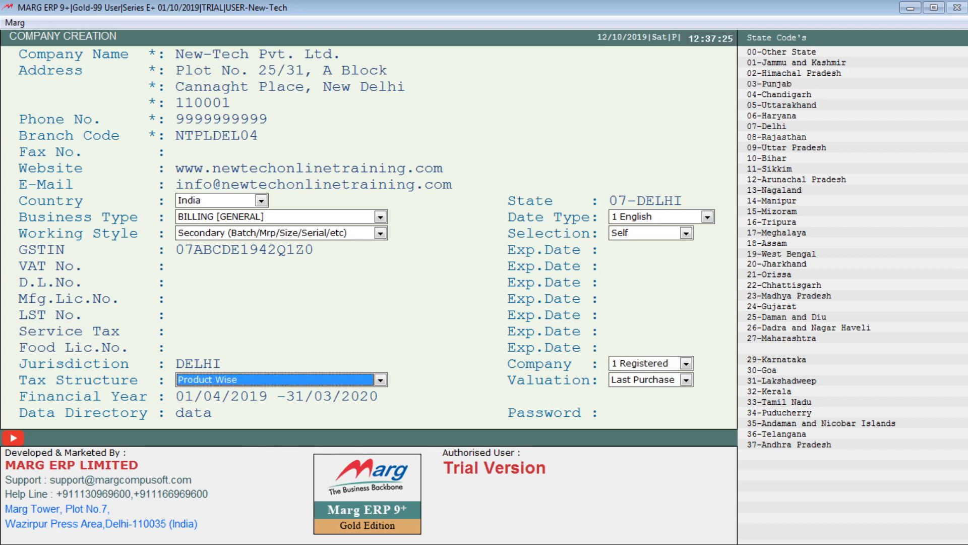
key(Down)
key(Up)
key(Down)
key(Up)
Keep Last Purchase as the stock valuation method
click(643, 379)
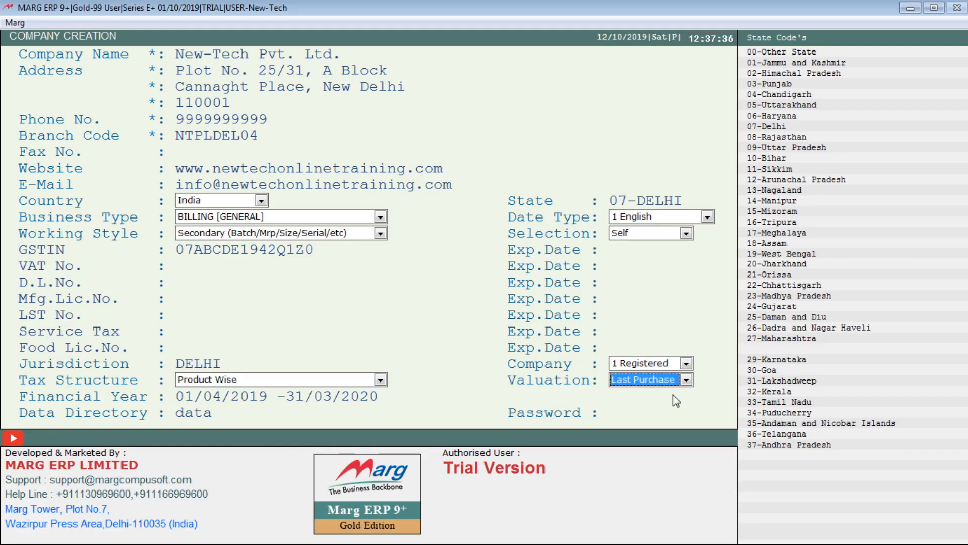
click(686, 379)
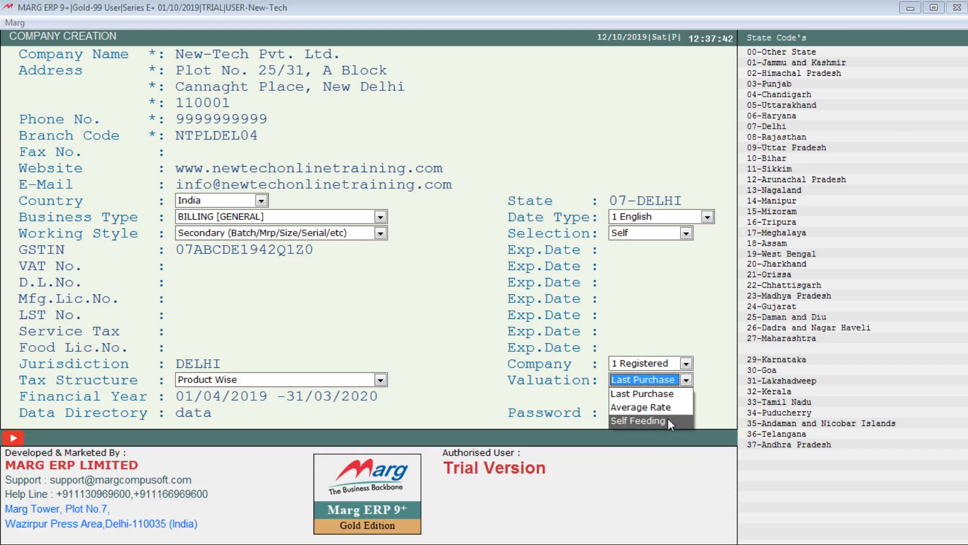
click(637, 396)
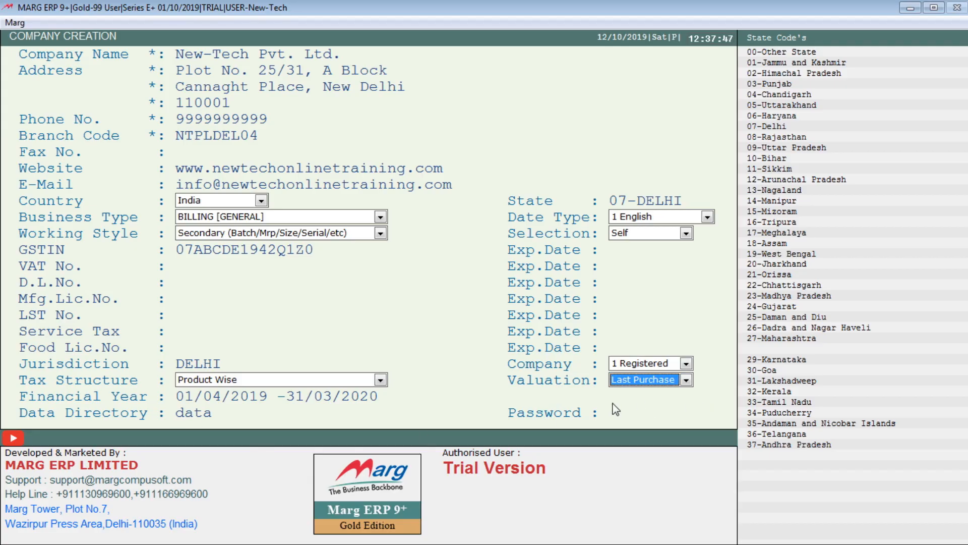
key(Return)
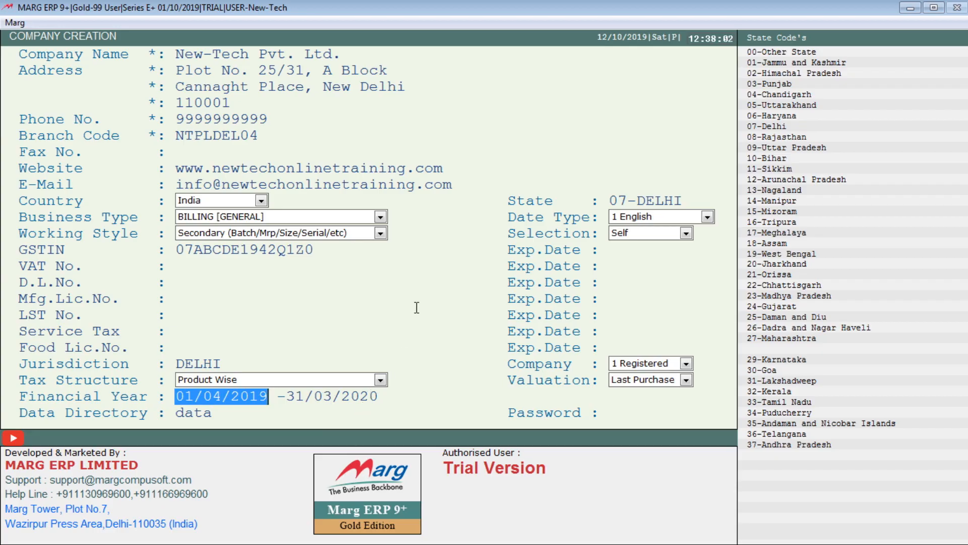
Accept the 01/04/2019–31/03/2020 financial year and data directory, leaving the password blank
key(Return)
key(Return)
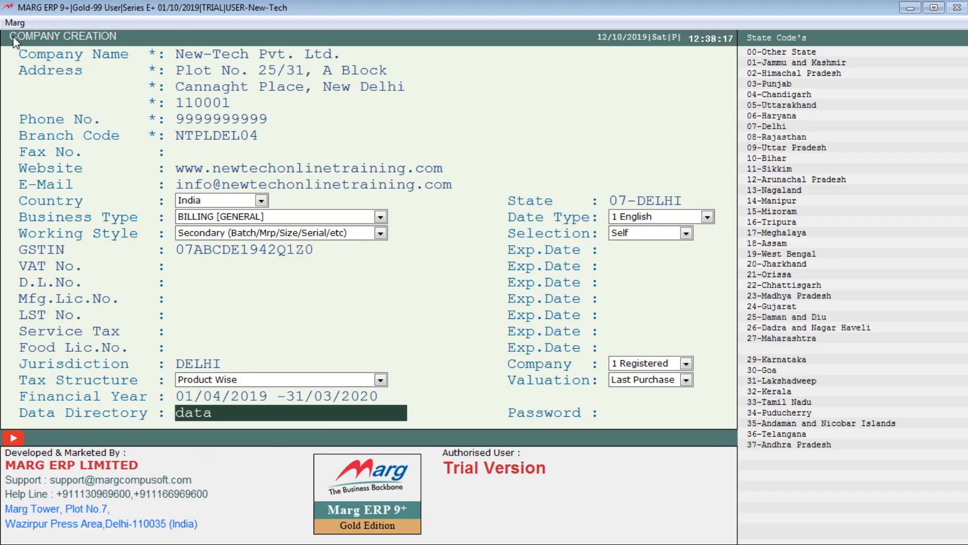
click(214, 413)
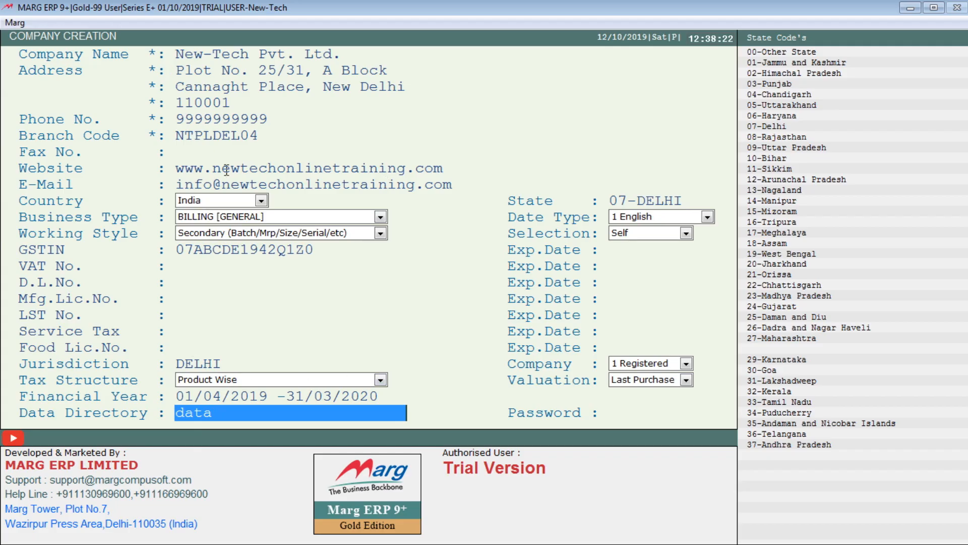
key(Return)
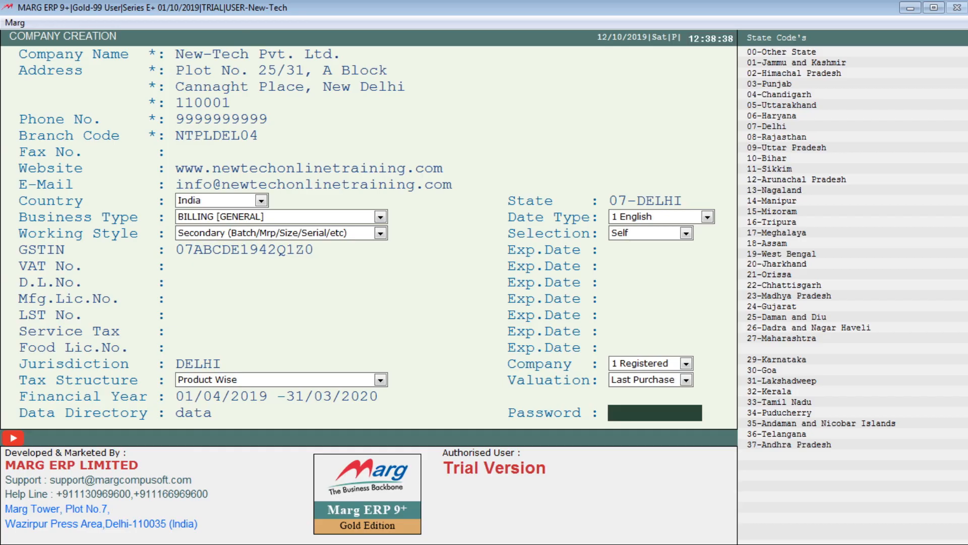
key(Return)
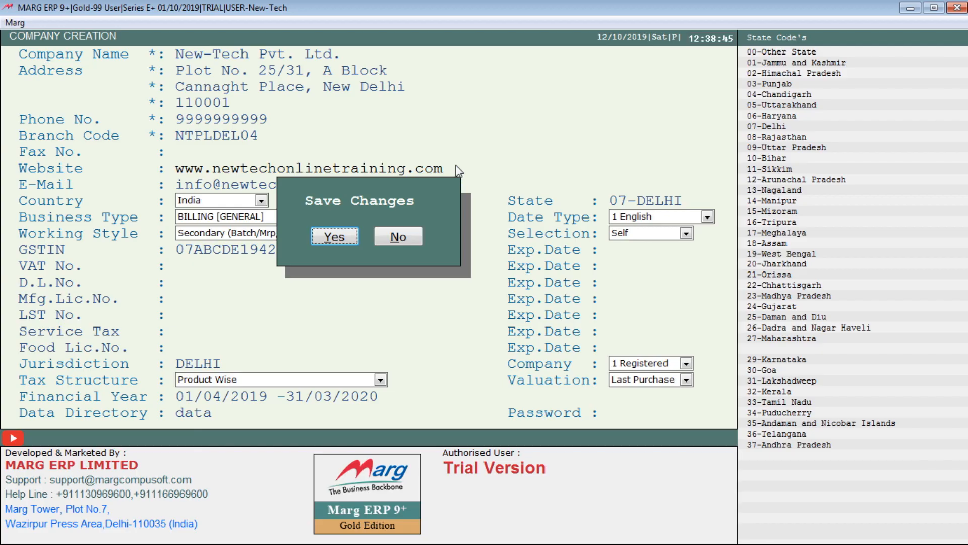
Confirm saving so New-Tech Pvt. Ltd. (NTPLDEL04) is added to the company list
click(322, 236)
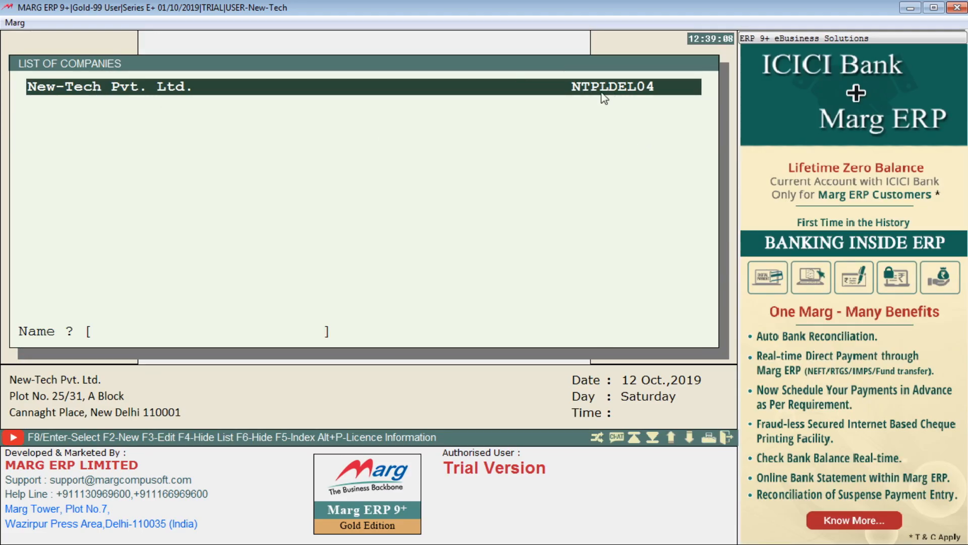
Open New-Tech Pvt. Ltd. through A Marg Gateway to its 2019-2020 dashboard
key(Return)
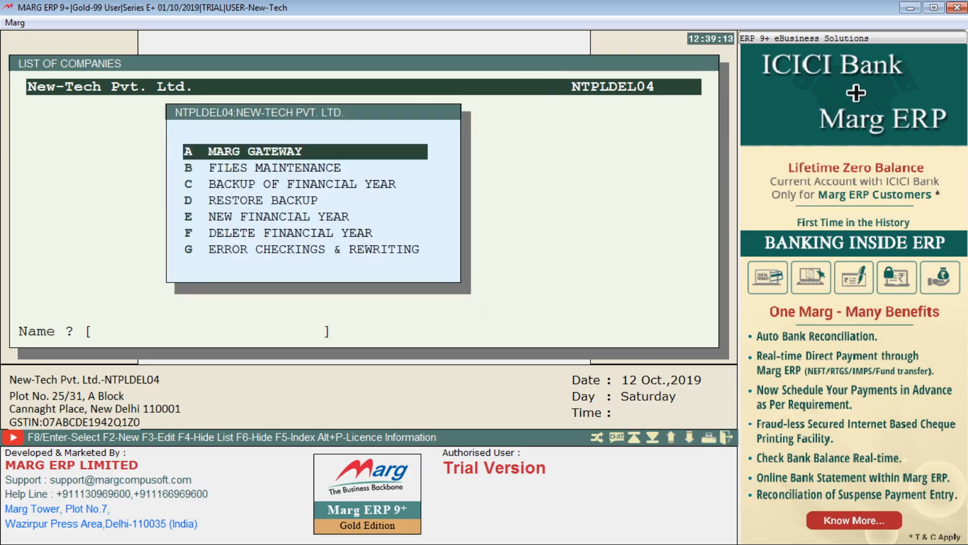
key(Down)
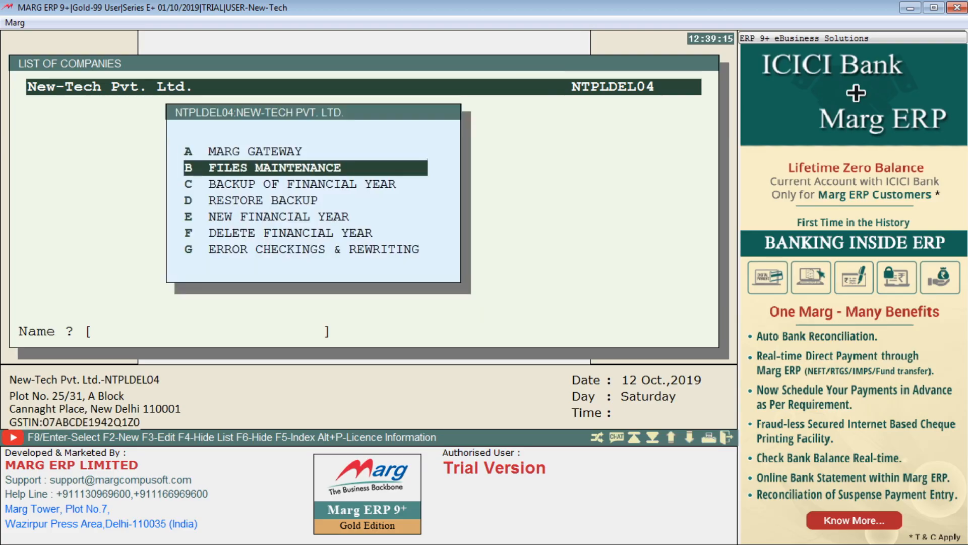
key(Down)
key(Down)
key(Down)
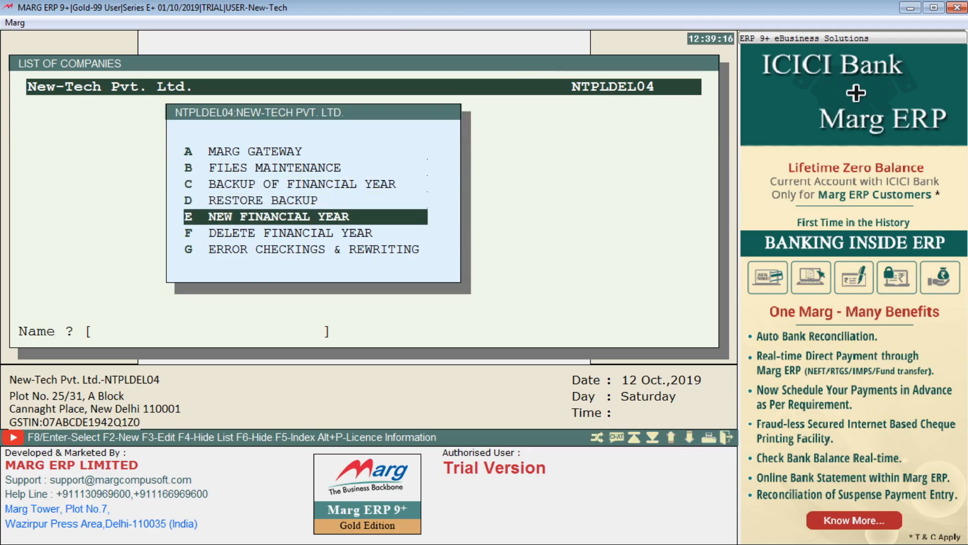
key(Down)
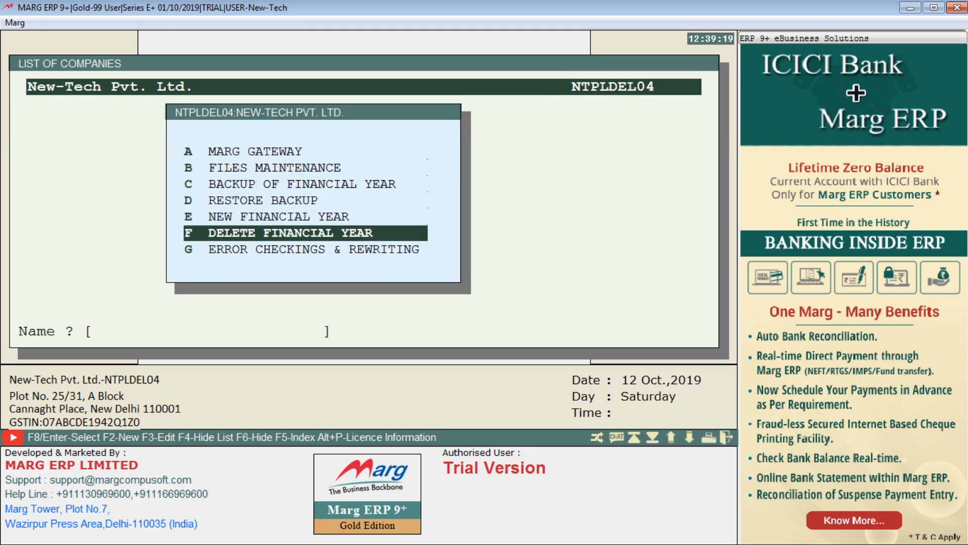
key(Down)
key(Up)
key(Up)
key(Up)
key(Up)
key(Up)
key(Up)
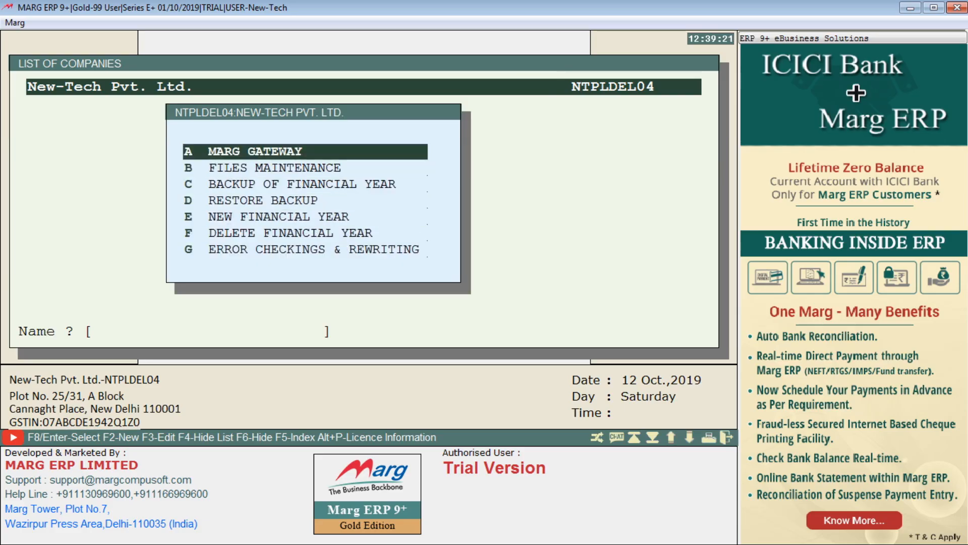
key(Escape)
key(Return)
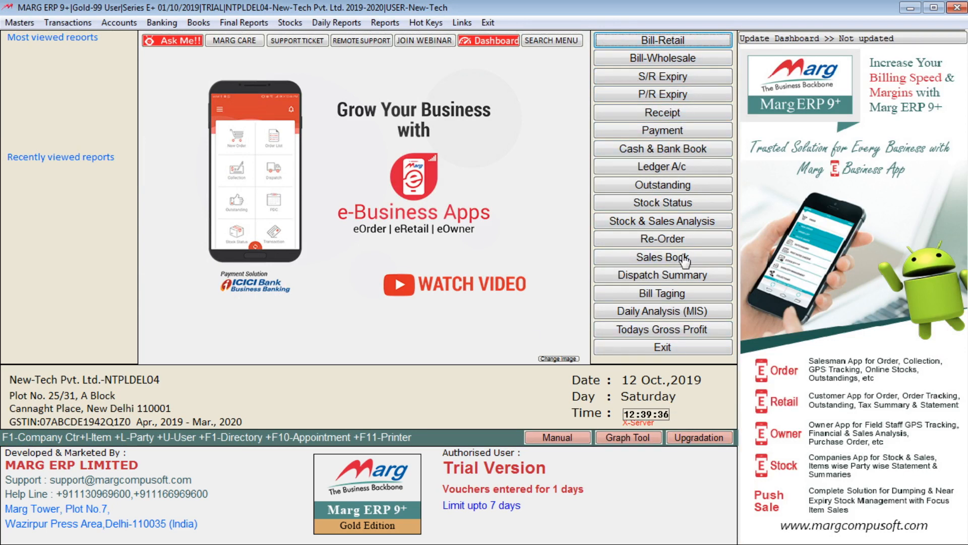
click(19, 22)
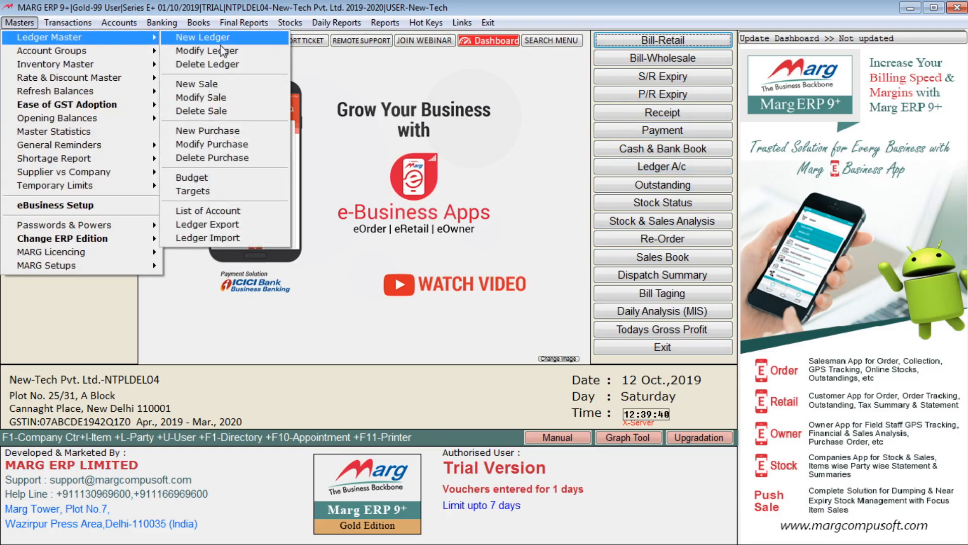
mouse_move(126, 52)
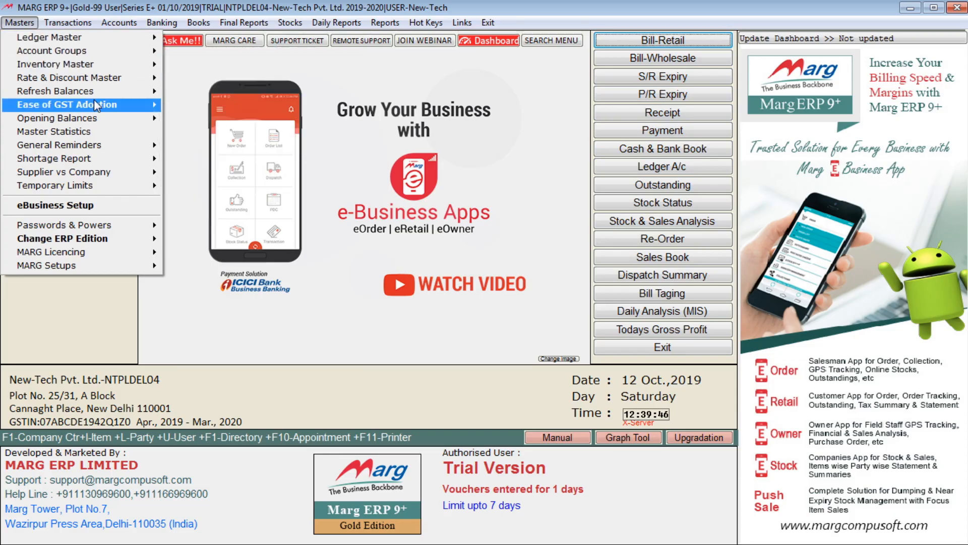
mouse_move(95, 57)
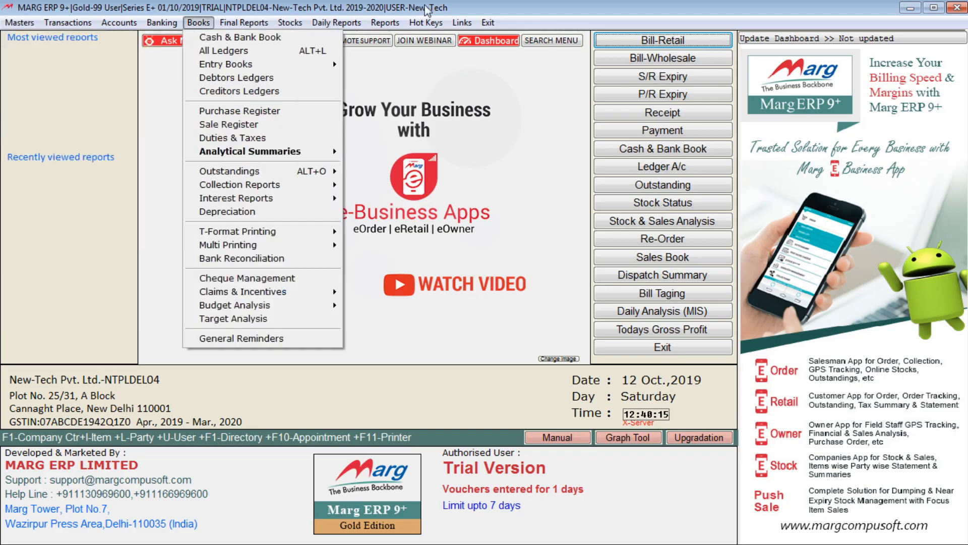
click(572, 8)
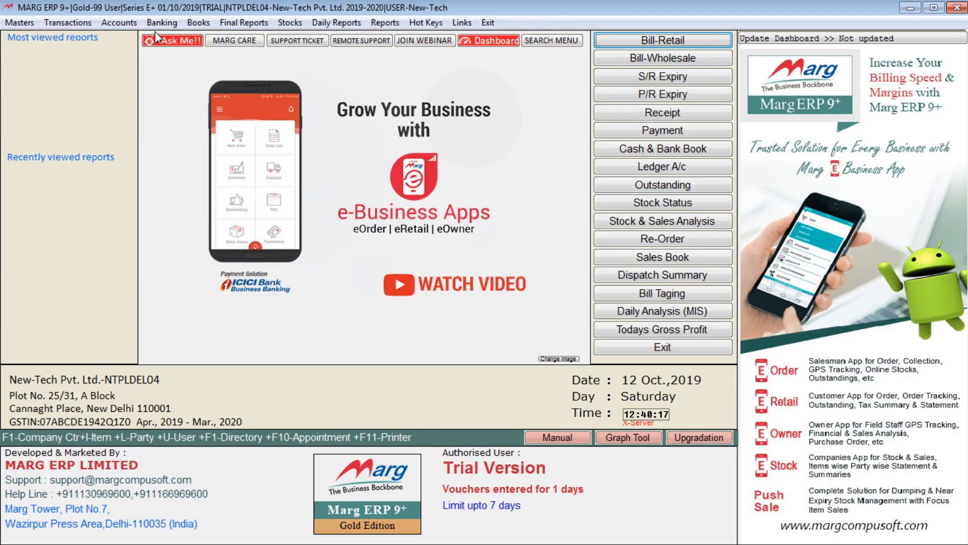
click(28, 24)
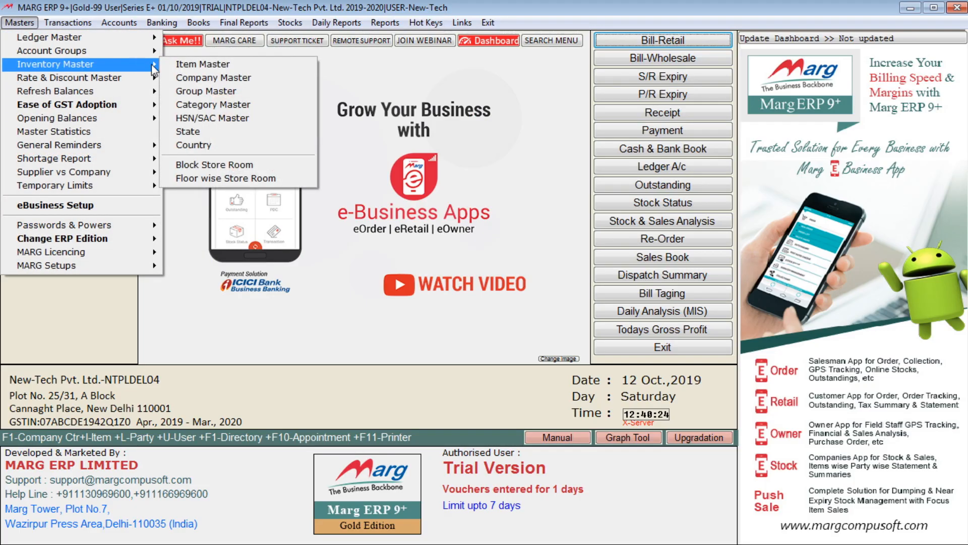
click(591, 12)
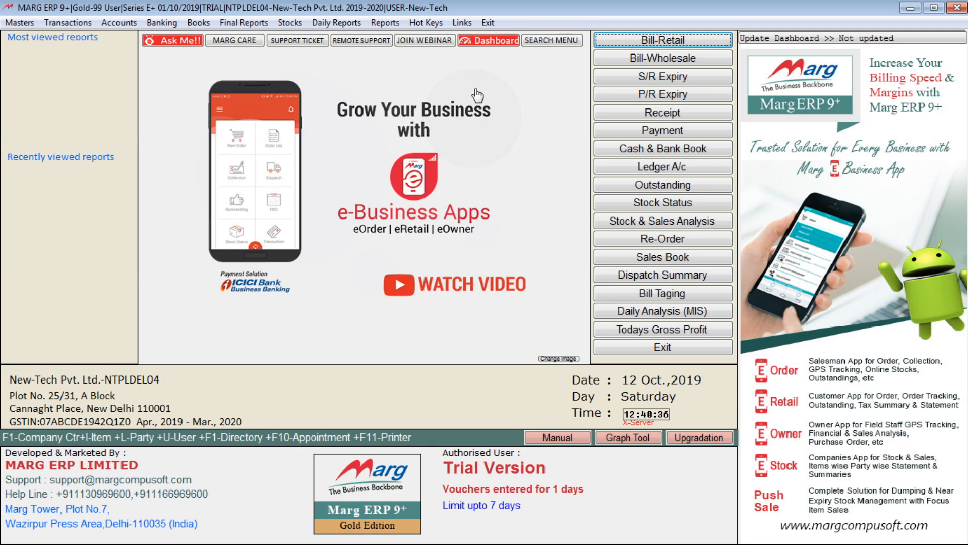
click(85, 110)
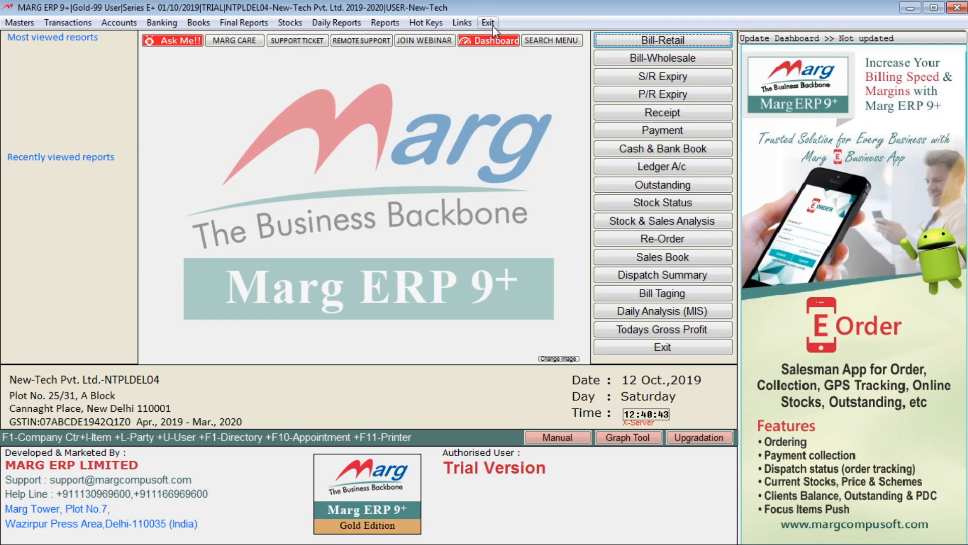
Close New-Tech Pvt. Ltd., confirm quitting, and exit Marg ERP without taking a backup
click(634, 346)
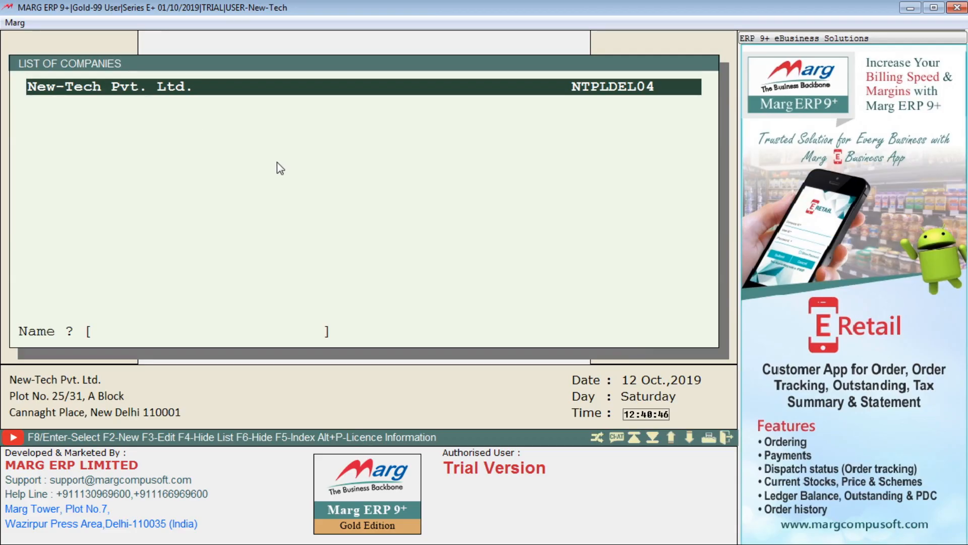
key(Escape)
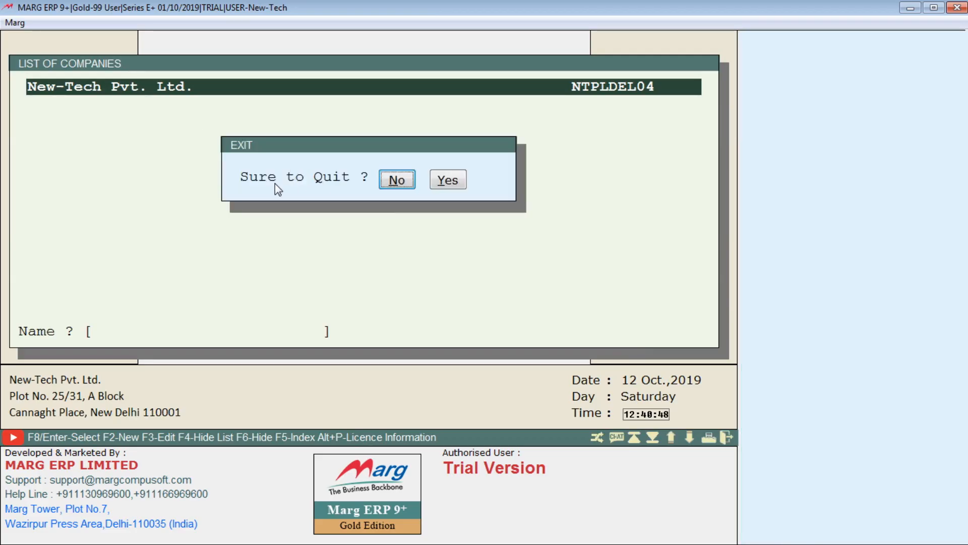
click(447, 180)
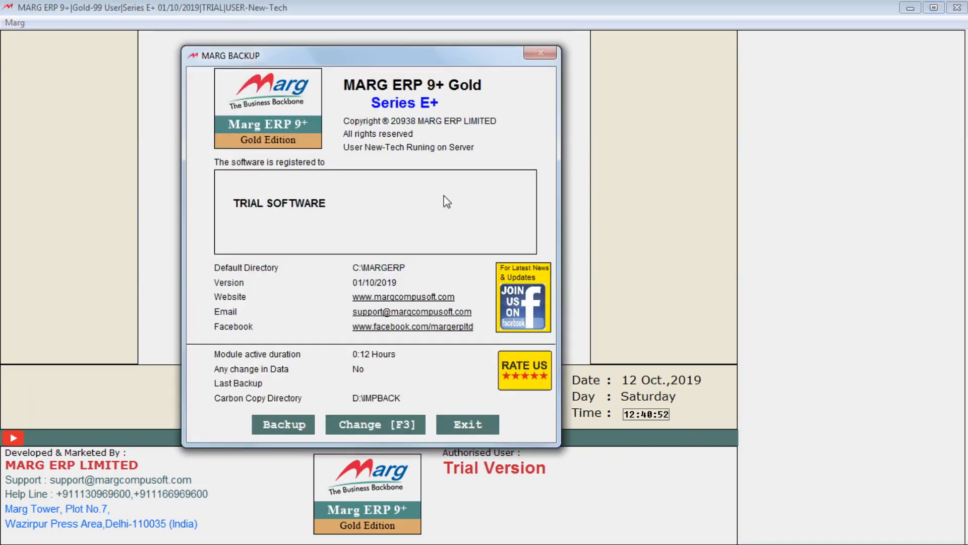
click(450, 424)
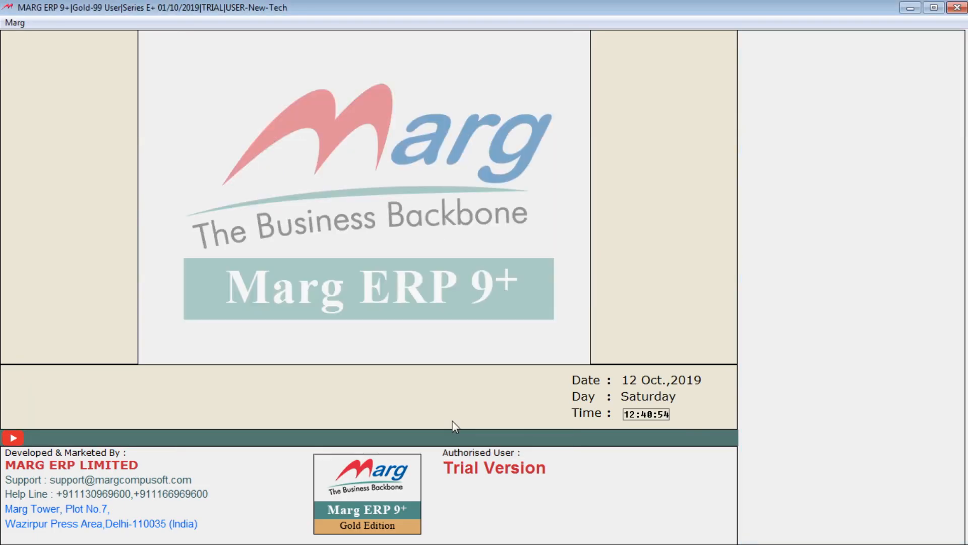